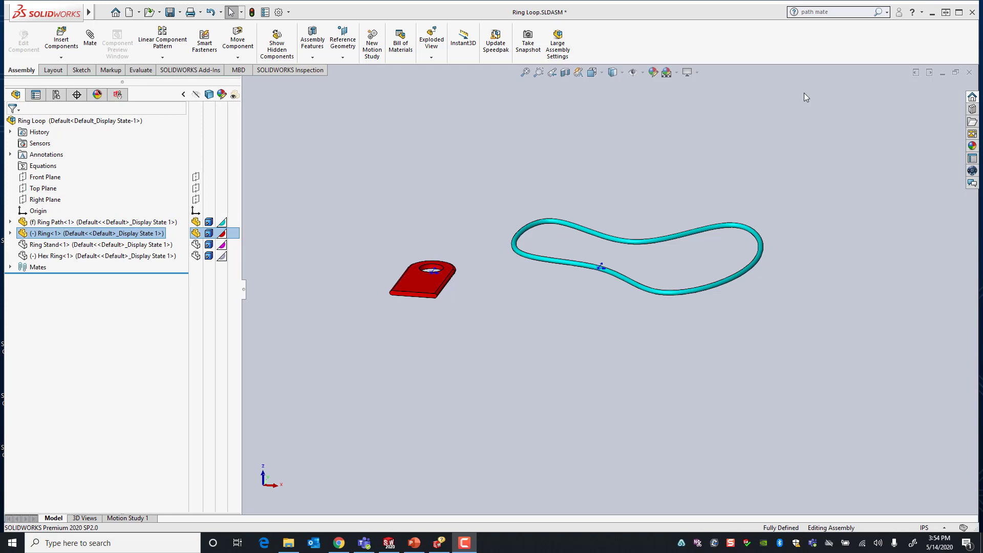
Orbit and zoom around the assembly to inspect the looped sweep
scroll(443, 269, down, 2)
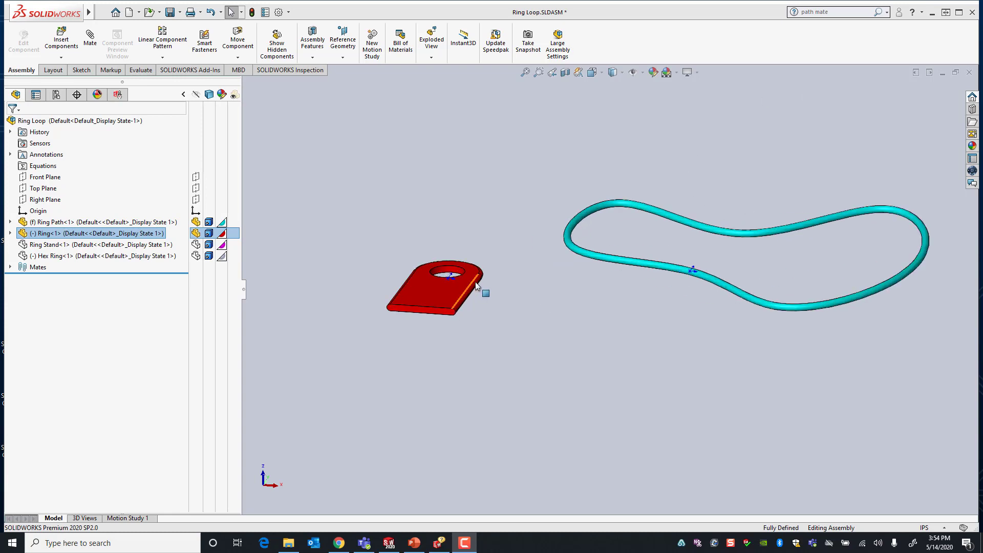
scroll(583, 287, up, 2)
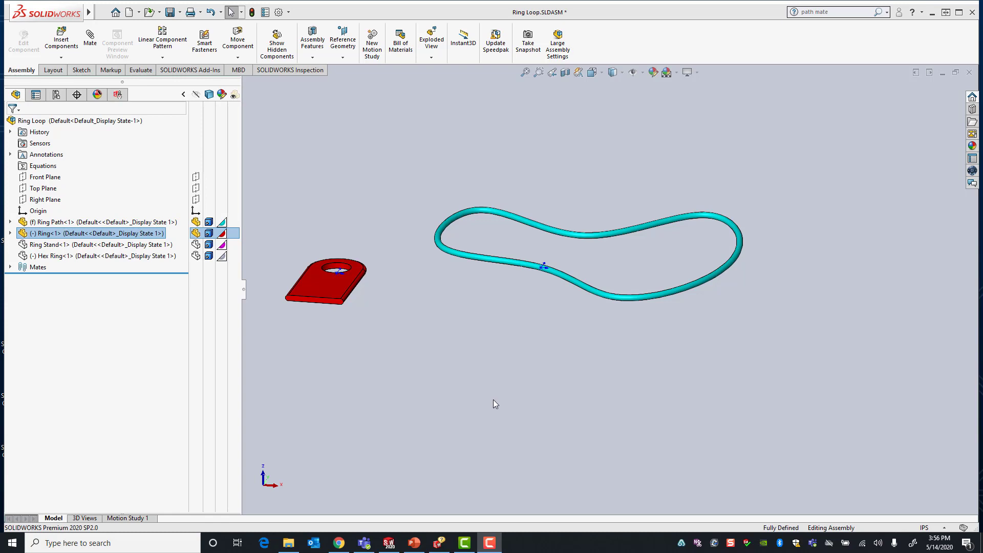
scroll(488, 385, up, 2)
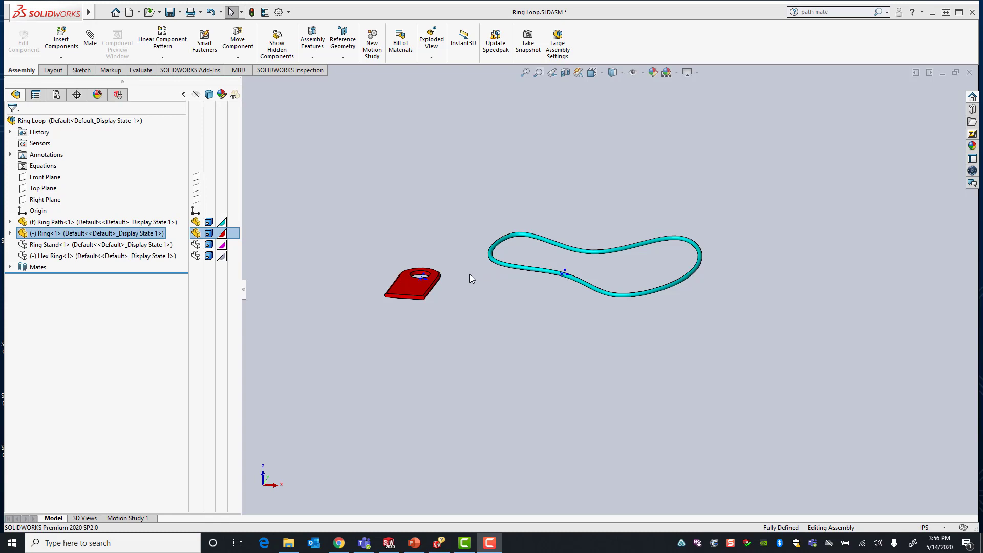
scroll(470, 277, down, 5)
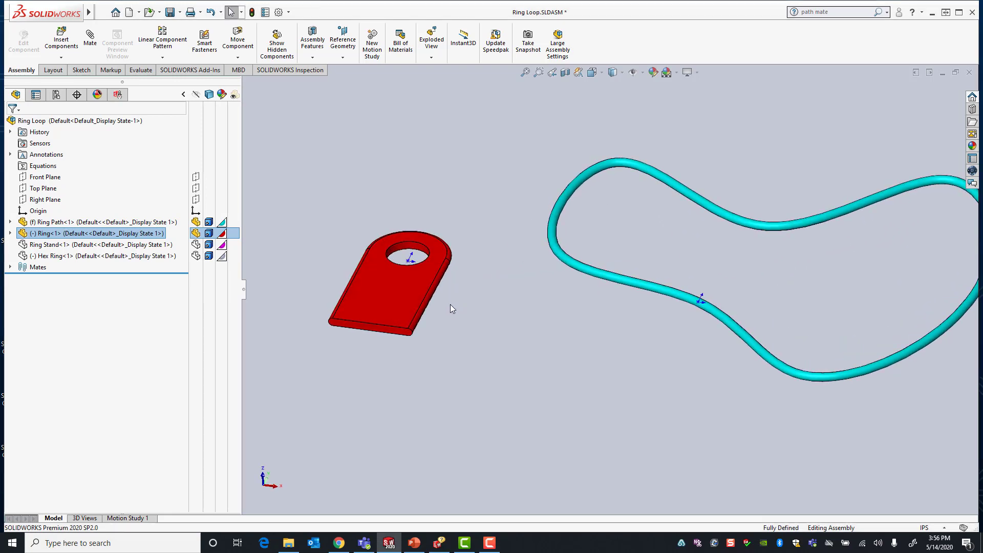
scroll(413, 265, down, 3)
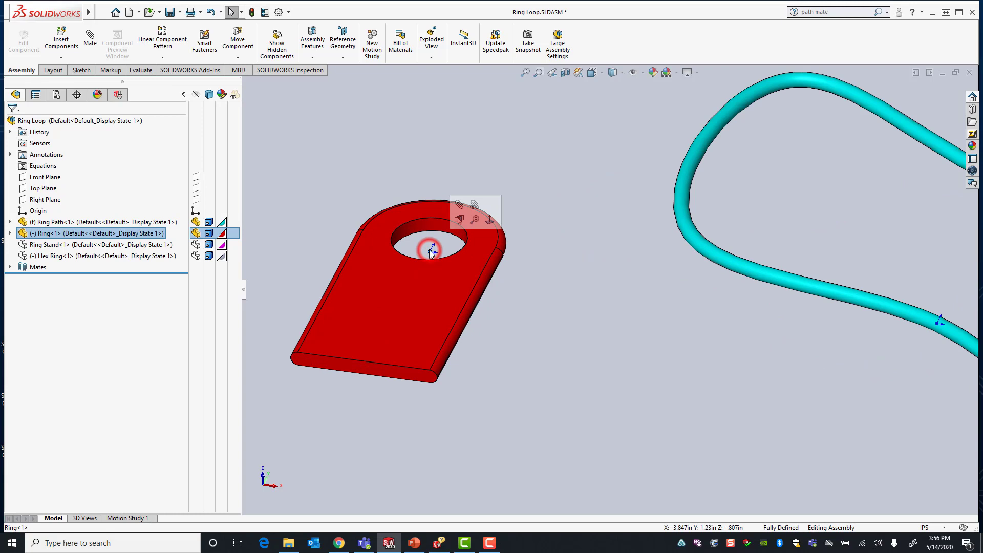
click(595, 330)
scroll(666, 347, up, 5)
middle_drag(670, 347, 742, 294)
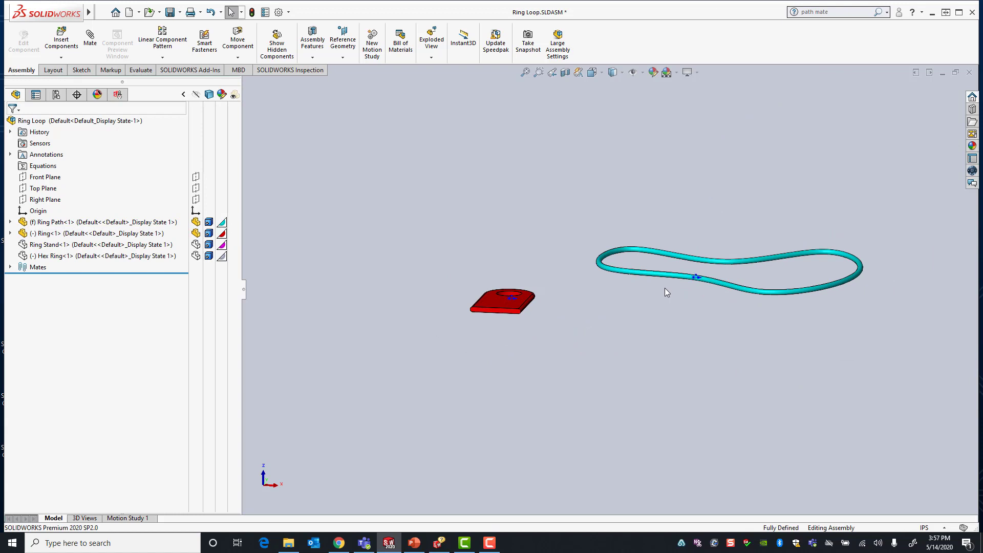
middle_drag(667, 292, 653, 312)
scroll(664, 291, up, 3)
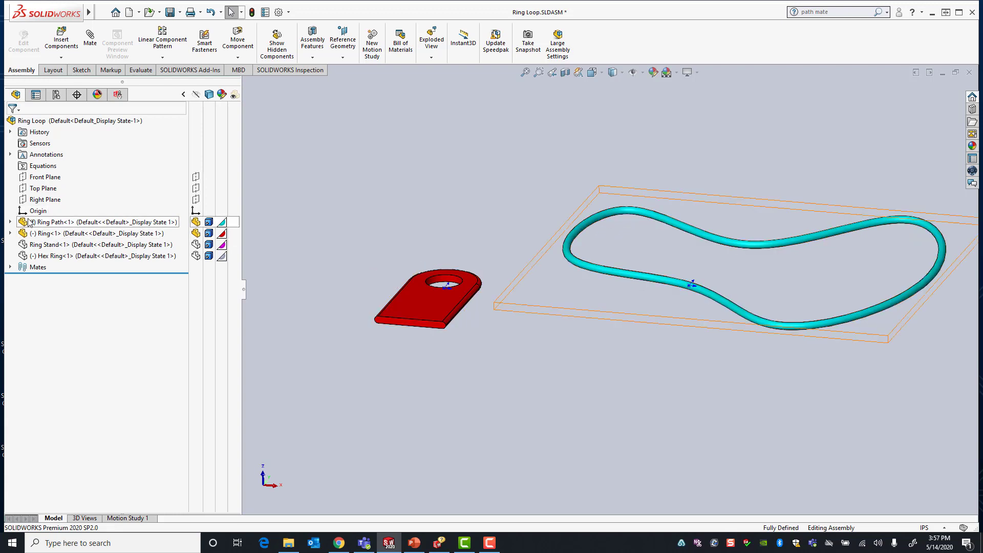
Show Ring Path's Sketch1 so its path lines appear in the view
click(11, 222)
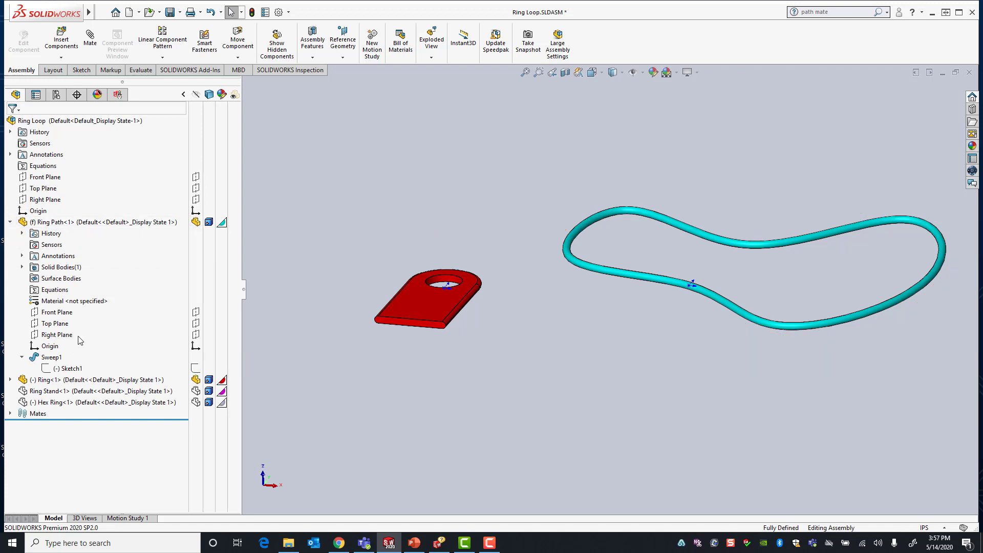
click(196, 369)
click(521, 352)
scroll(613, 278, down, 5)
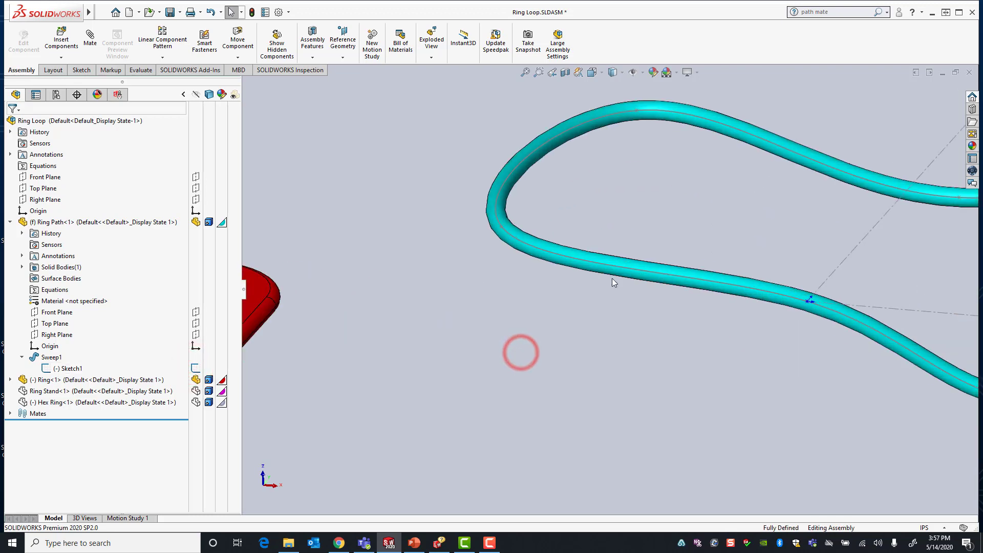
scroll(612, 278, down, 3)
Inspect the loop's path centerline, then collapse Ring Path and reorient the view
middle_drag(460, 228, 450, 232)
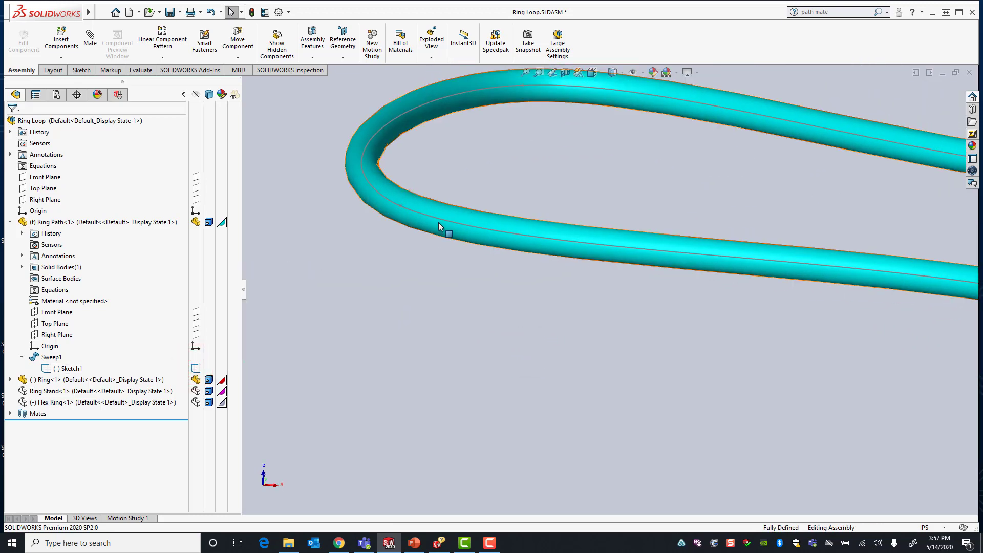
click(442, 220)
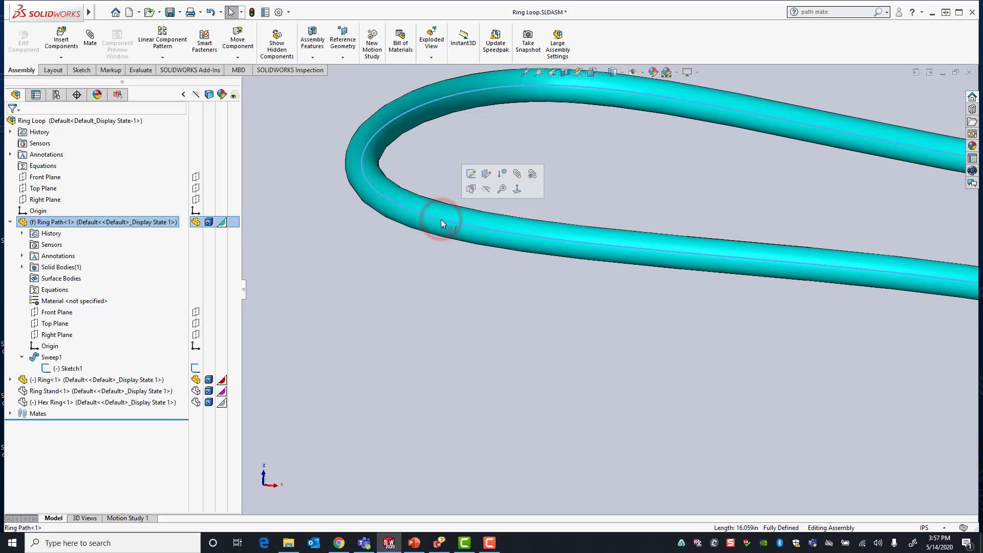
scroll(553, 312, up, 5)
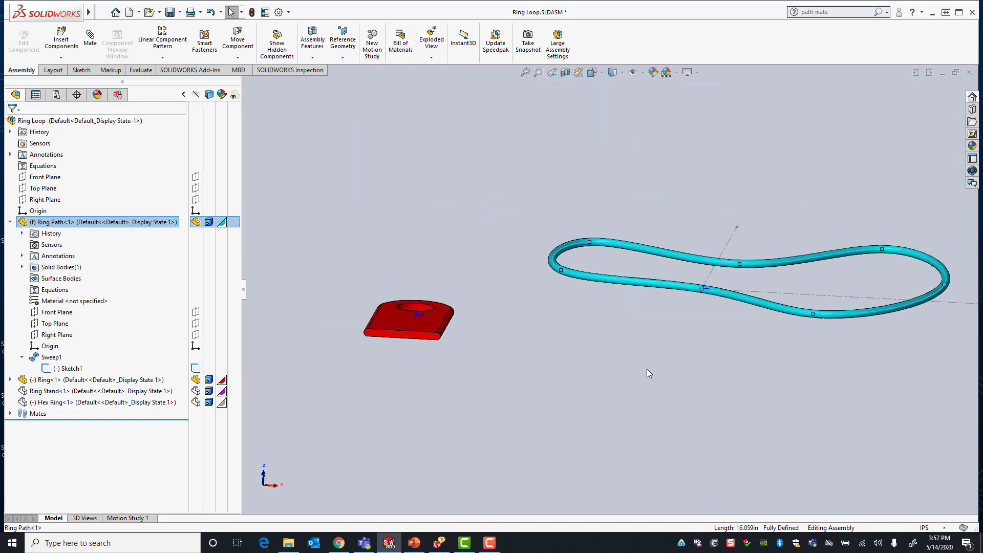
click(696, 391)
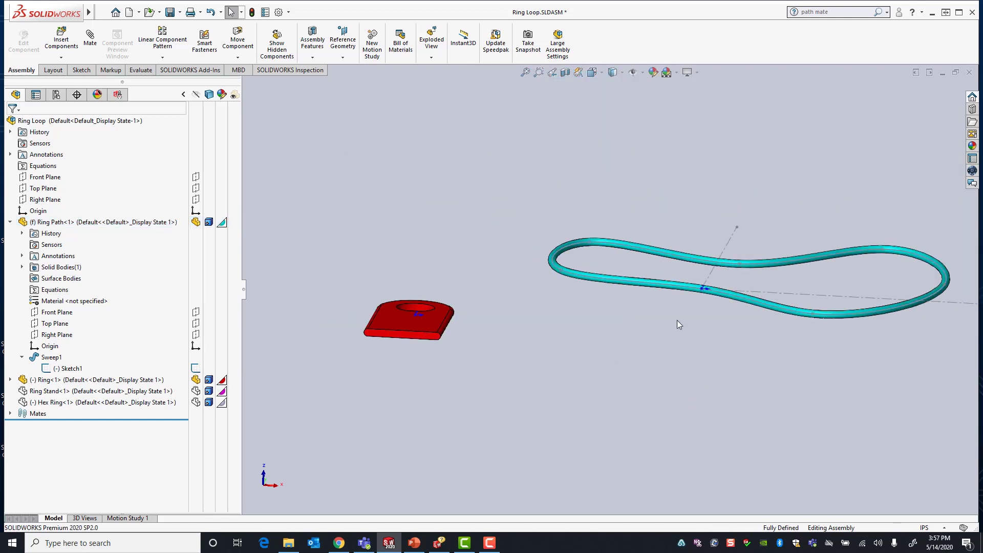
click(10, 222)
middle_drag(584, 331, 516, 336)
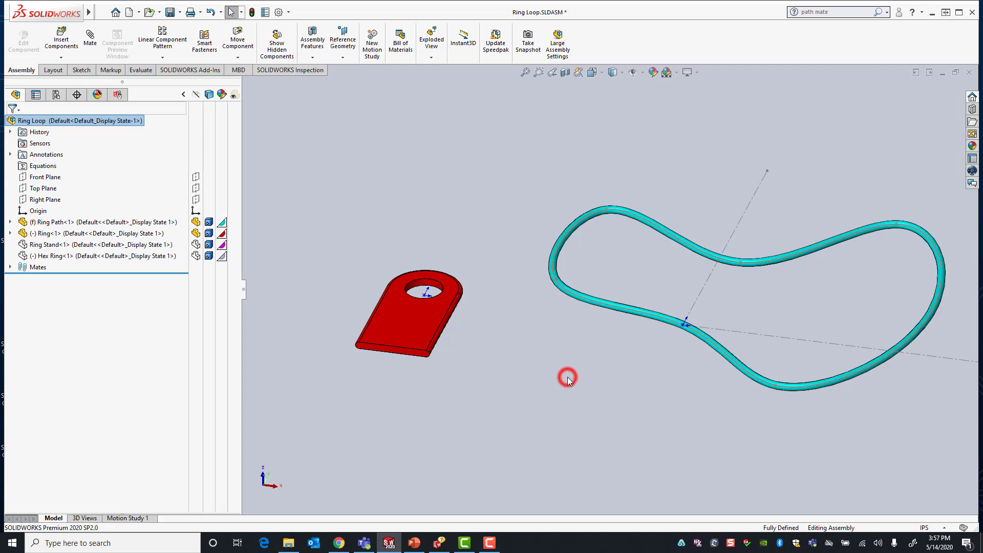
Start a new mate and choose Path Mate from the Advanced mate types
click(393, 186)
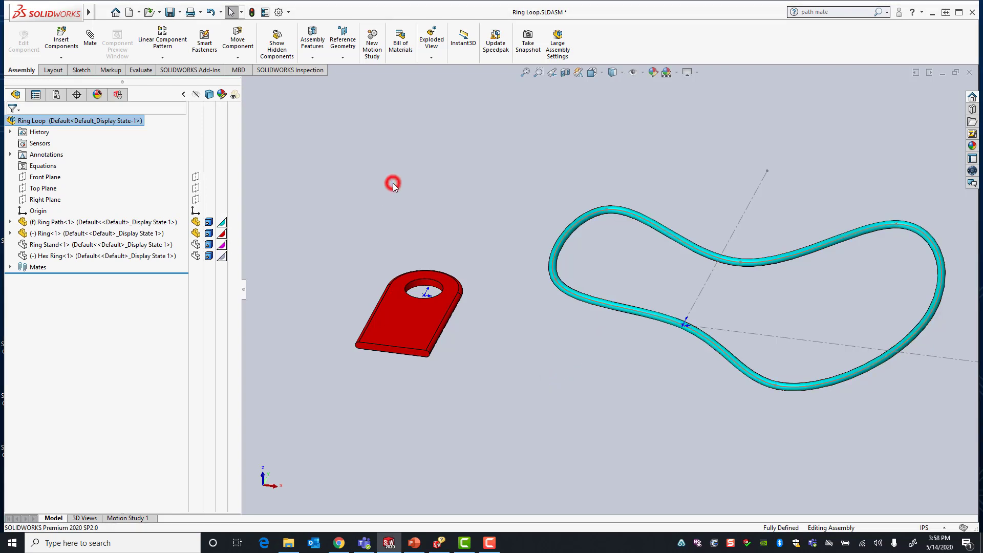
click(89, 37)
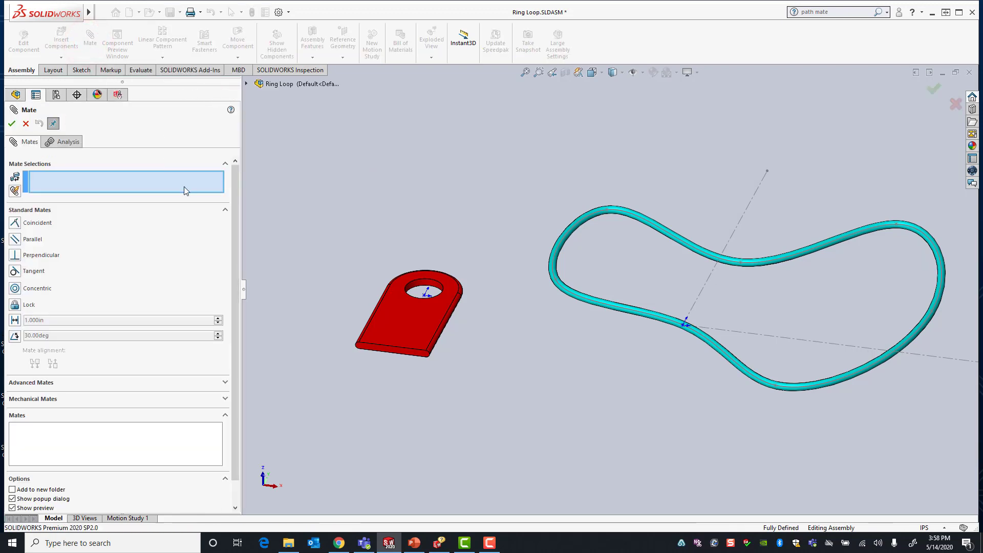
click(225, 210)
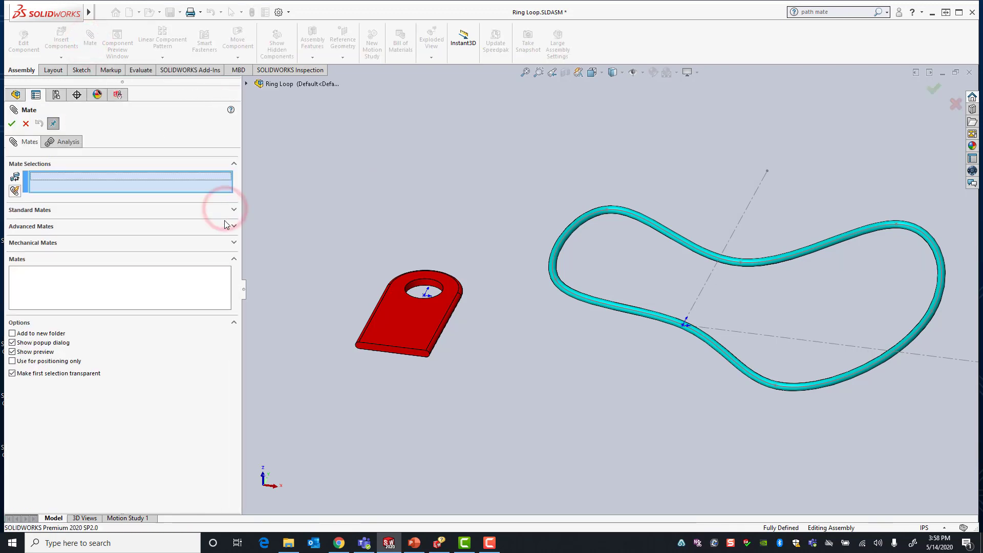
click(232, 226)
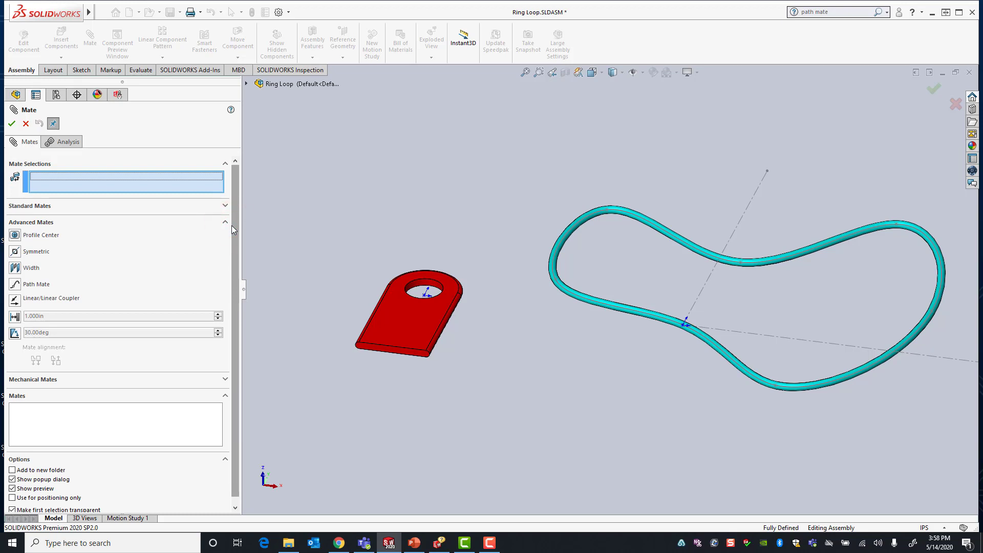
click(15, 285)
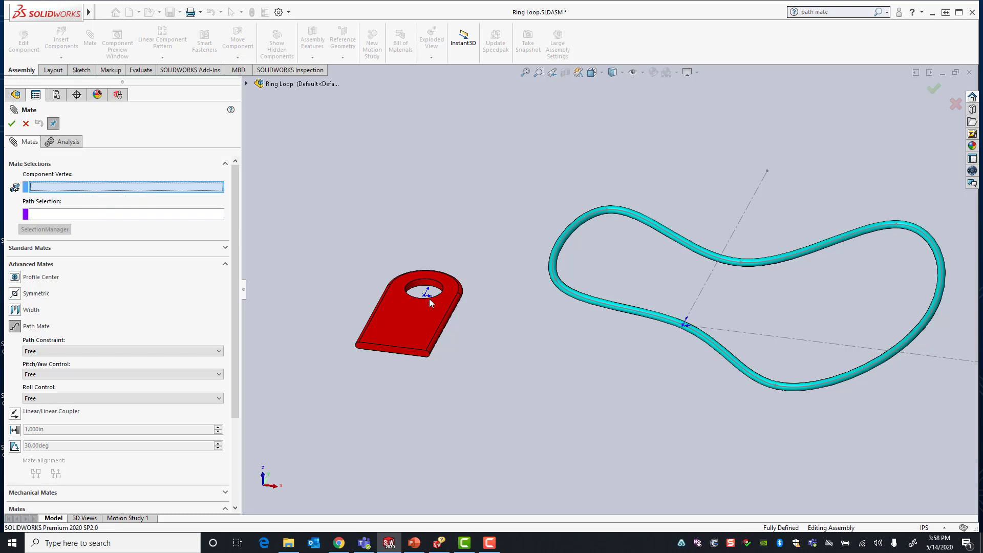
Mate the Ring's origin point to the loop's centerline spline as PathMate1
scroll(429, 297, down, 4)
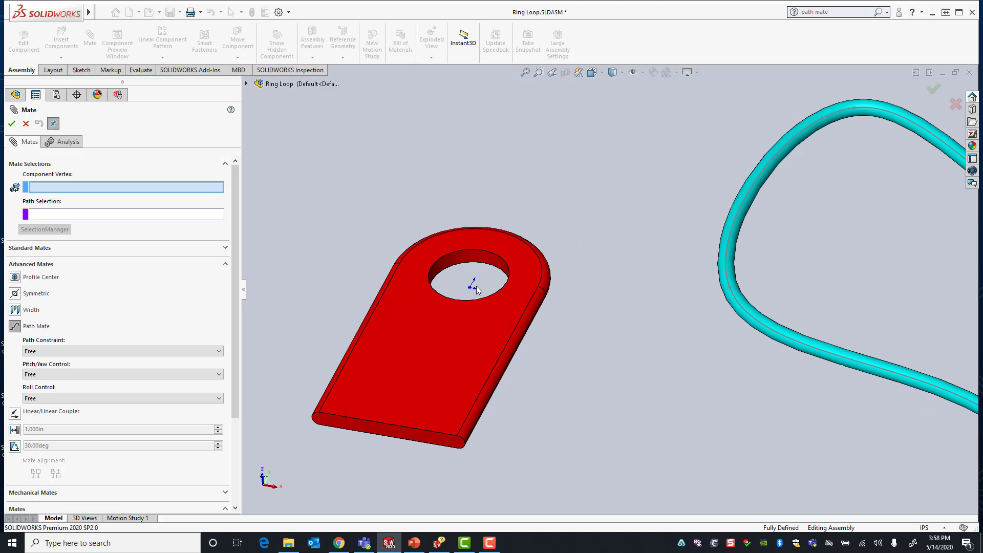
click(470, 287)
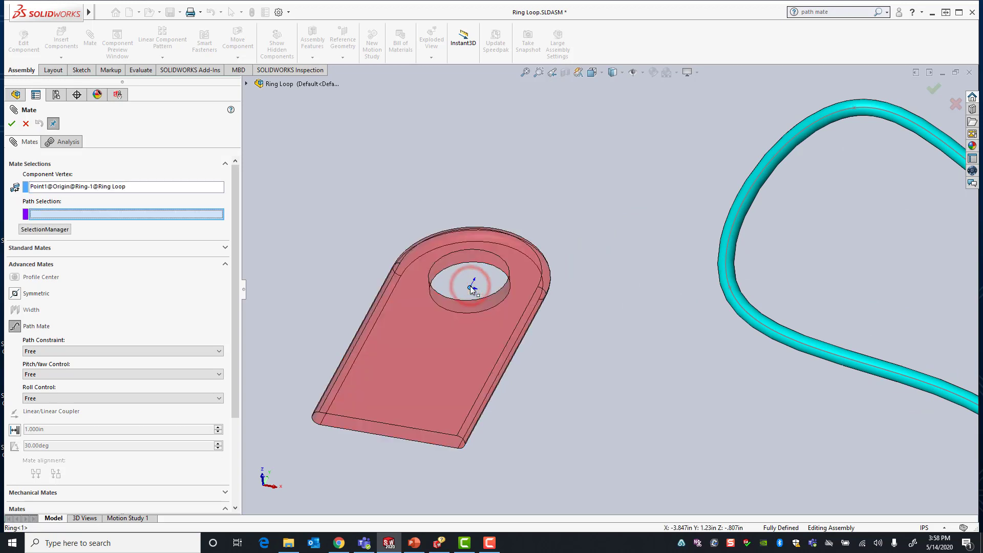
click(134, 212)
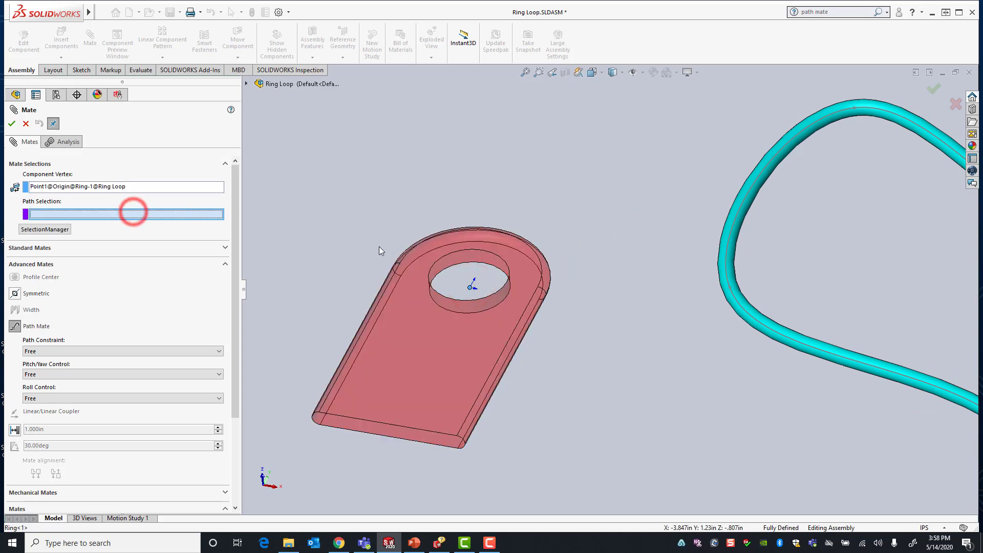
key(f)
scroll(520, 272, down, 5)
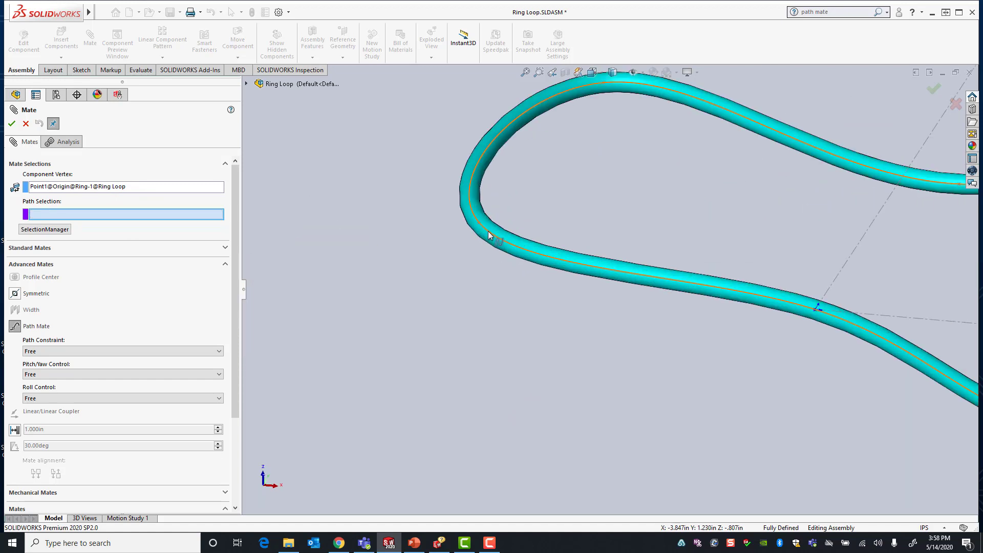
click(489, 231)
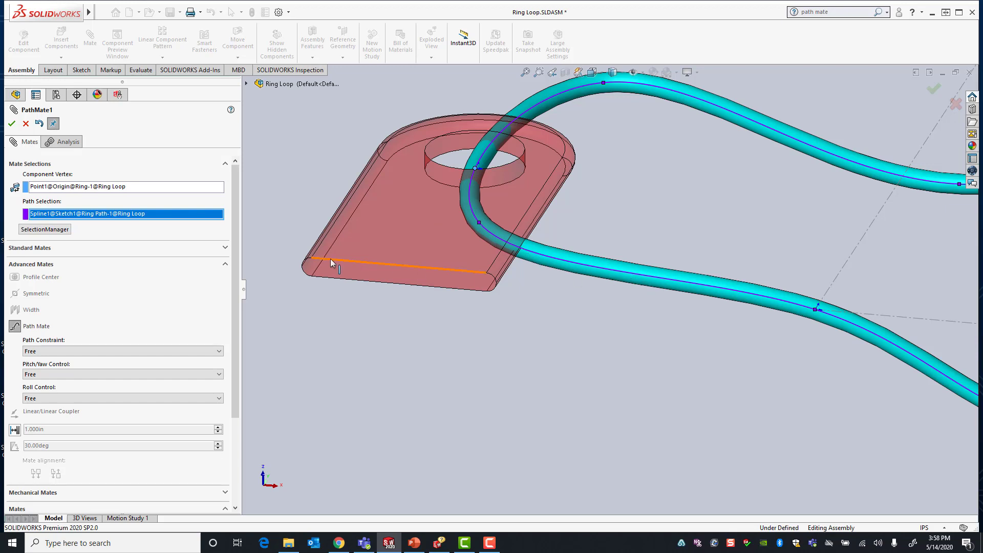
click(12, 124)
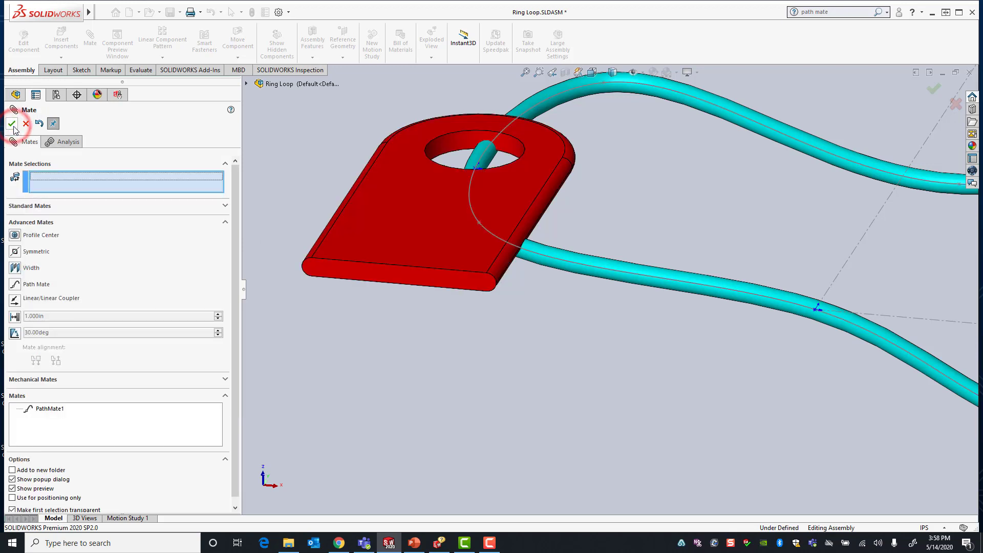
Drag the red ring along the cyan loop to confirm it stays threaded on the path
click(12, 124)
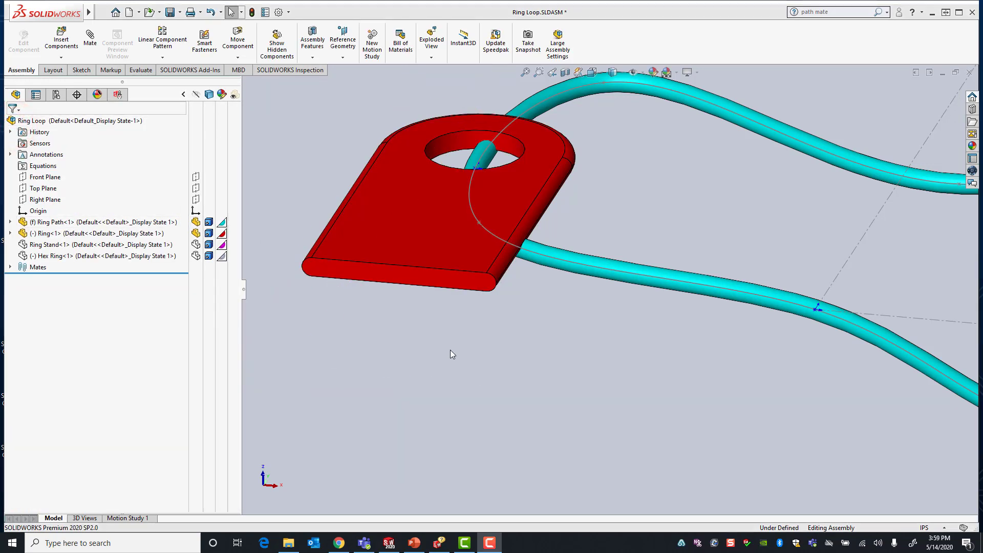
scroll(712, 407, up, 5)
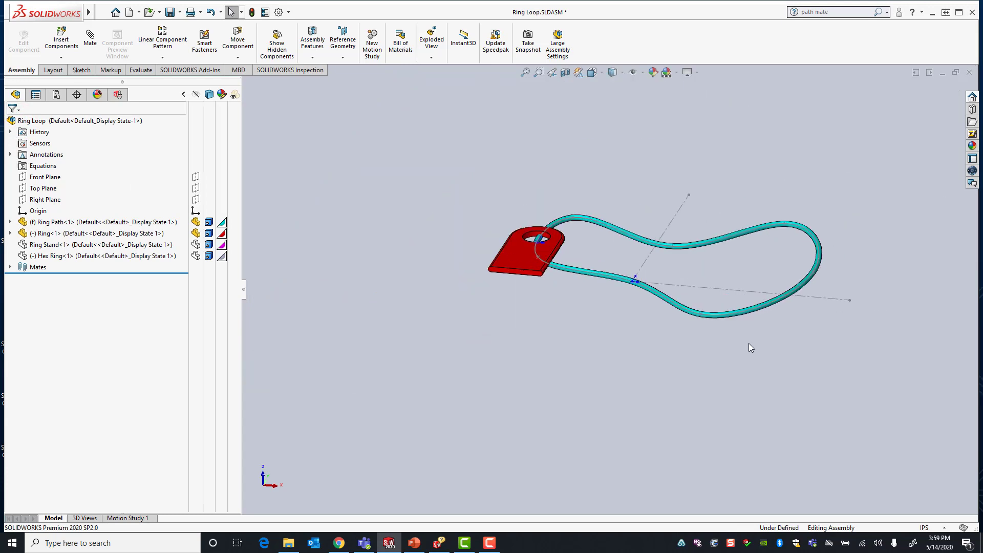
drag(471, 239, 364, 247)
Open PathMate1 for editing from the Mates folder
click(326, 220)
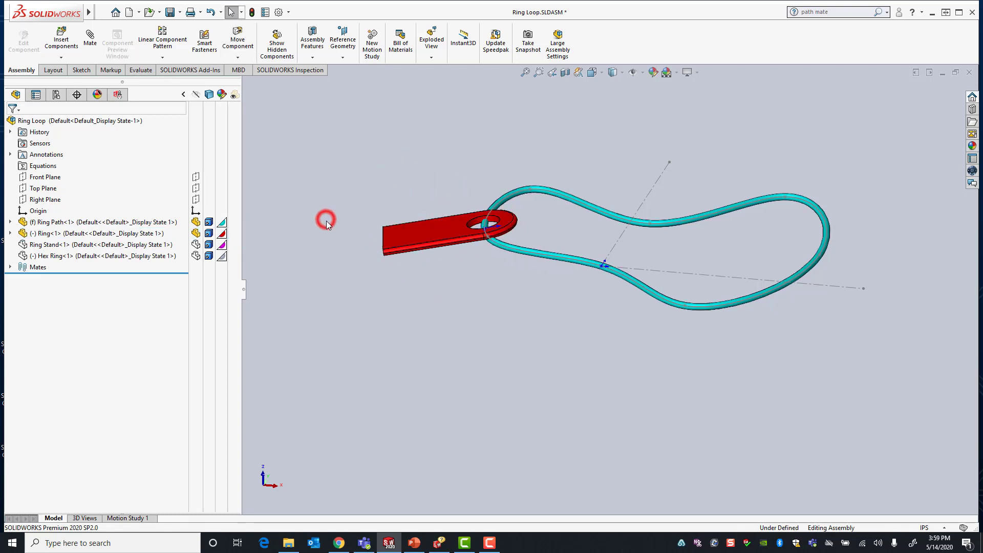
click(10, 266)
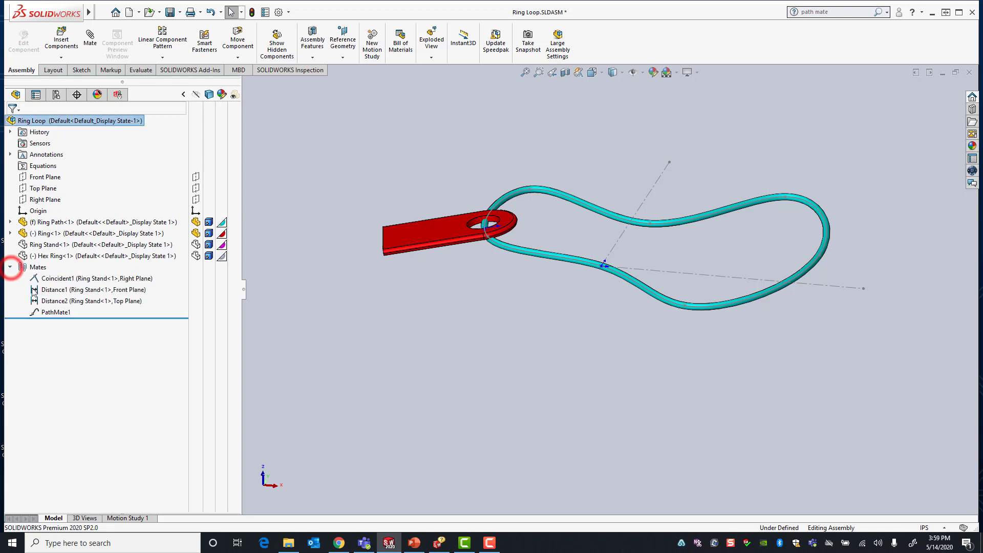
right_click(49, 313)
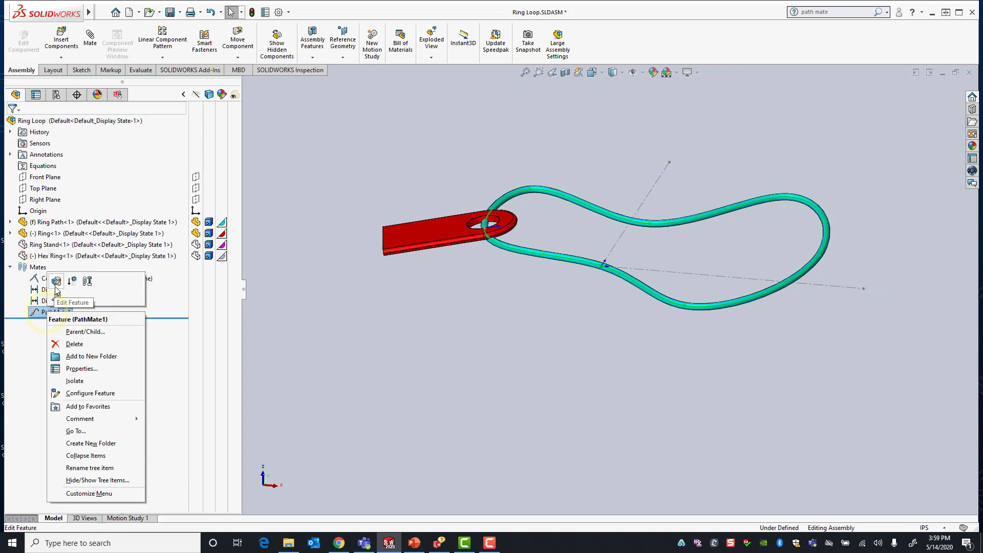
click(56, 283)
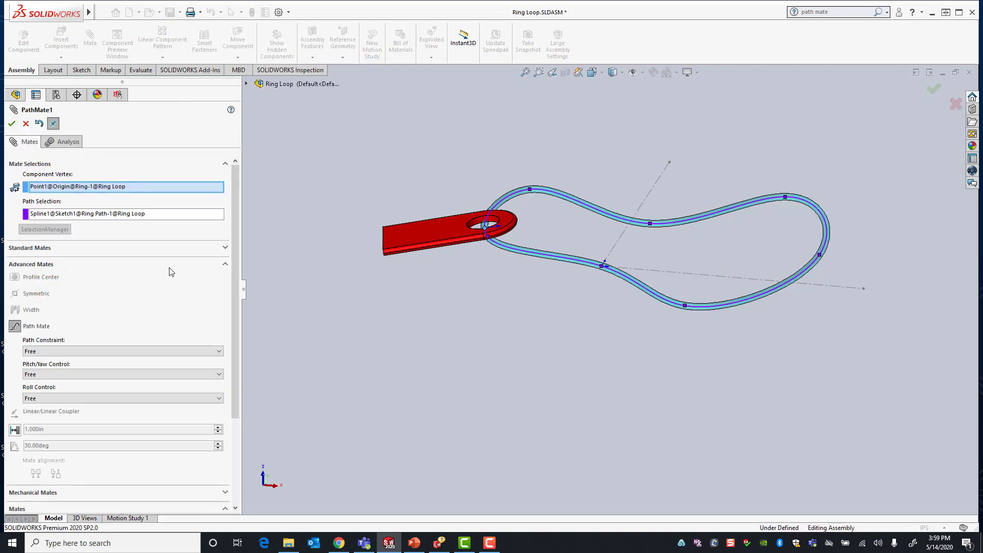
drag(234, 236, 233, 302)
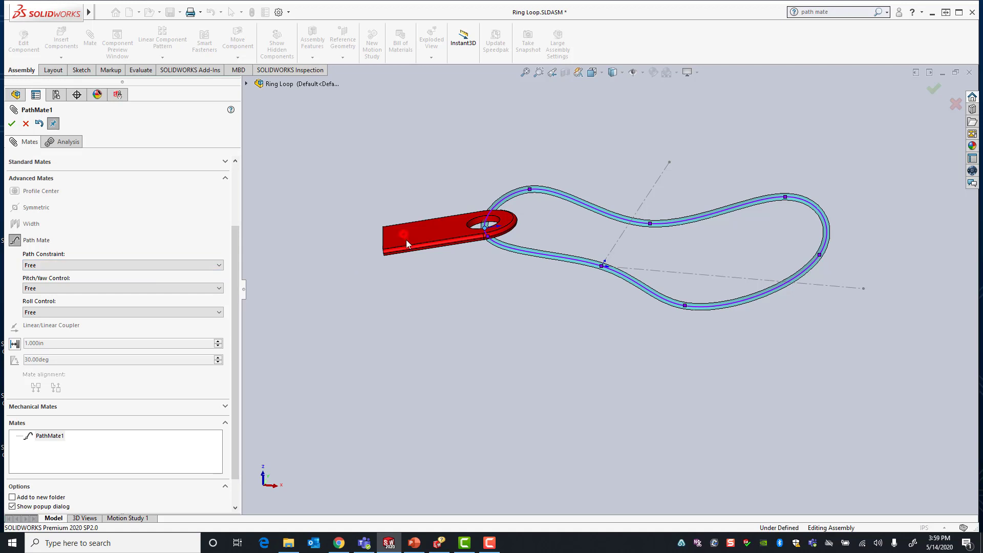
click(418, 297)
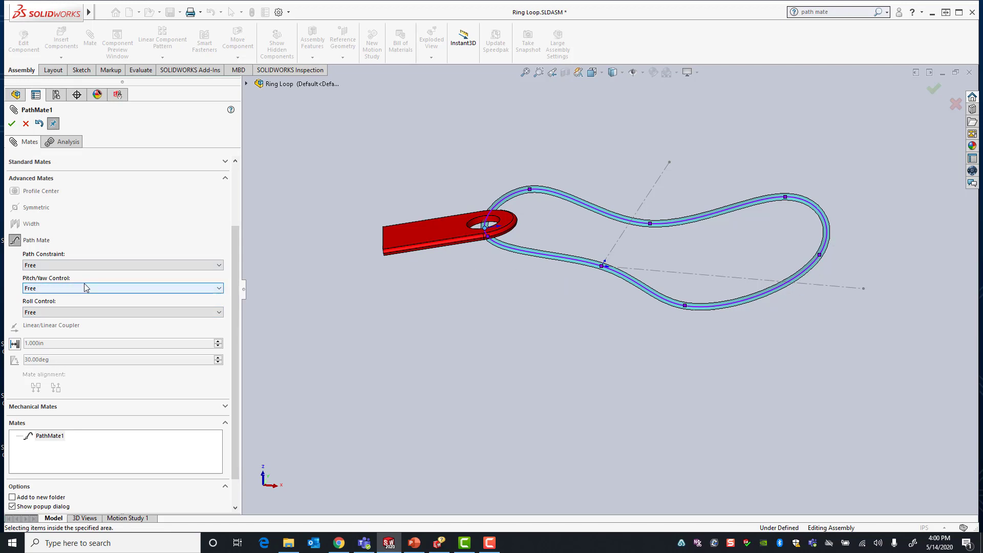
Set PathMate1's Path Constraint to Distance Along Path at 5.000in
click(59, 266)
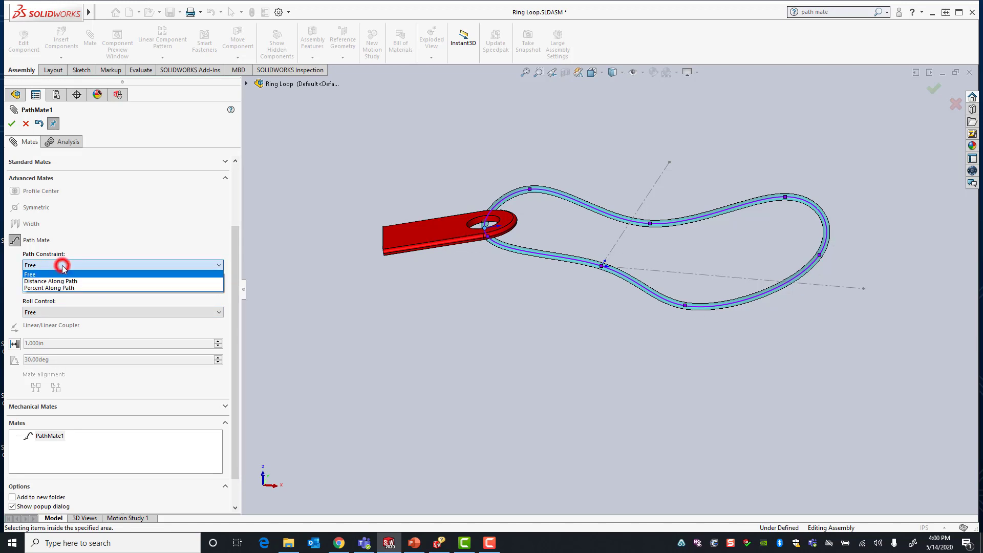
click(40, 282)
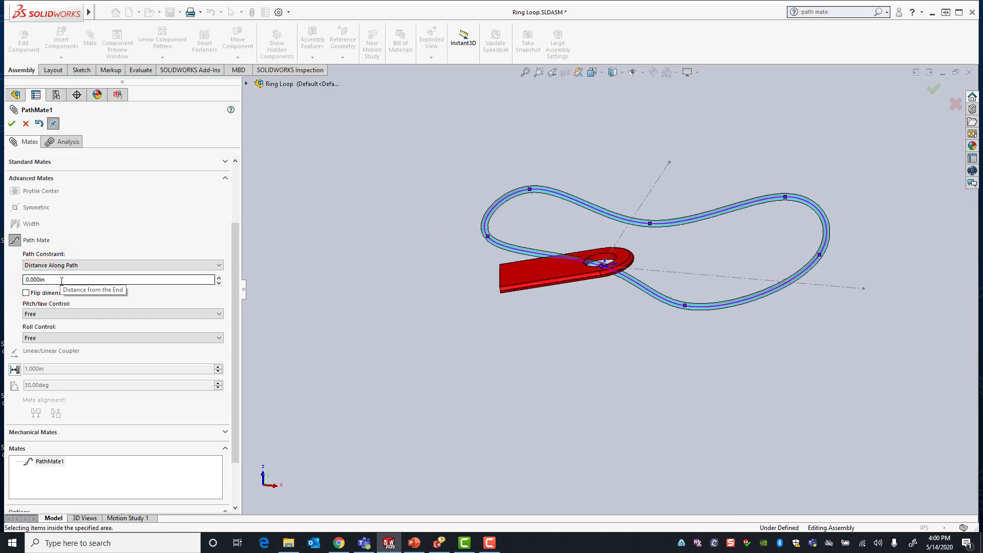
double_click(61, 279)
text(5)
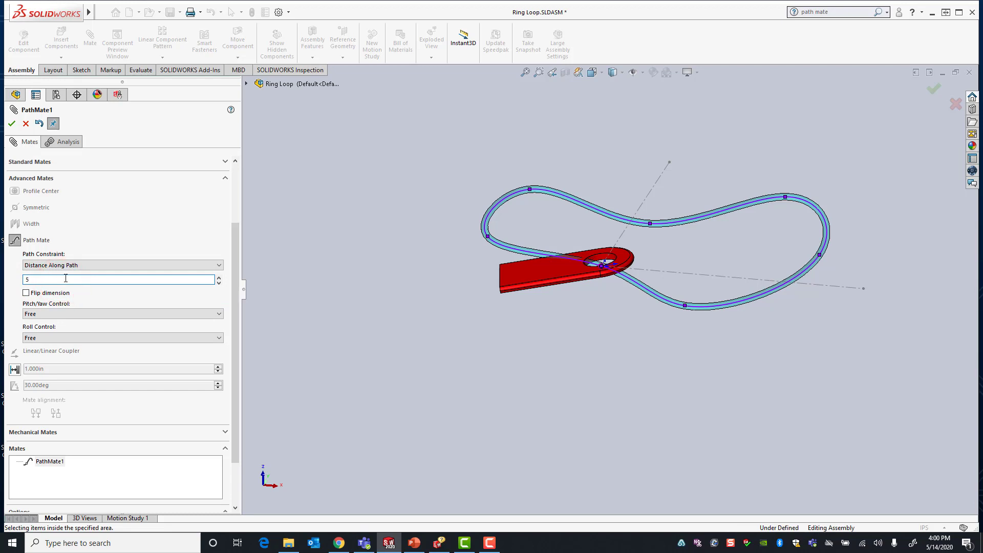
key(Return)
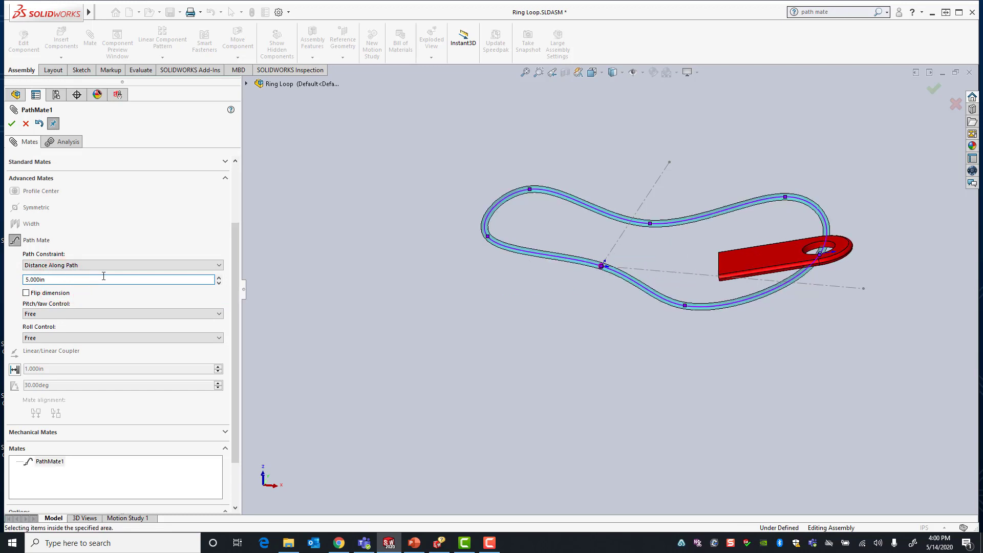
click(12, 124)
click(12, 124)
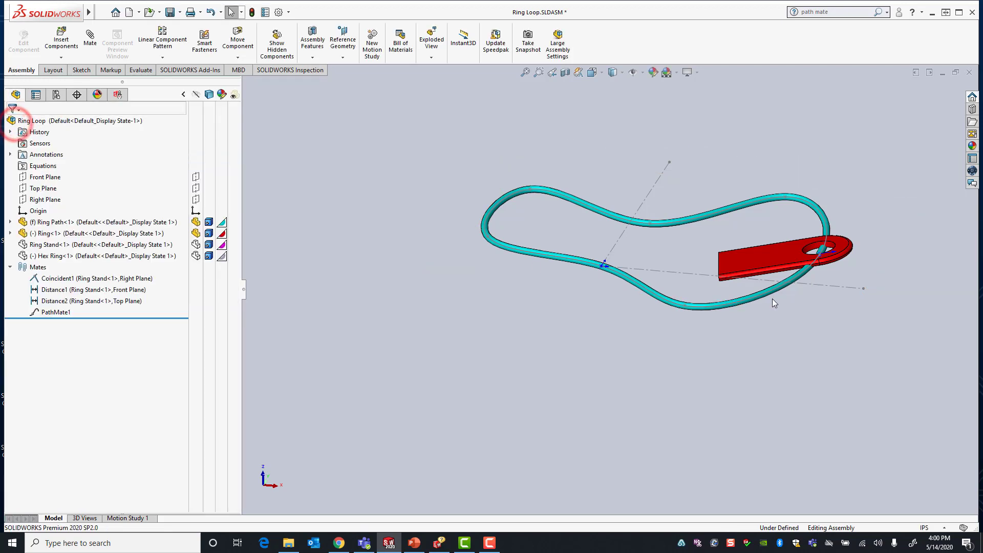
Drag the ring to test how the distance constraint holds it
scroll(834, 269, down, 2)
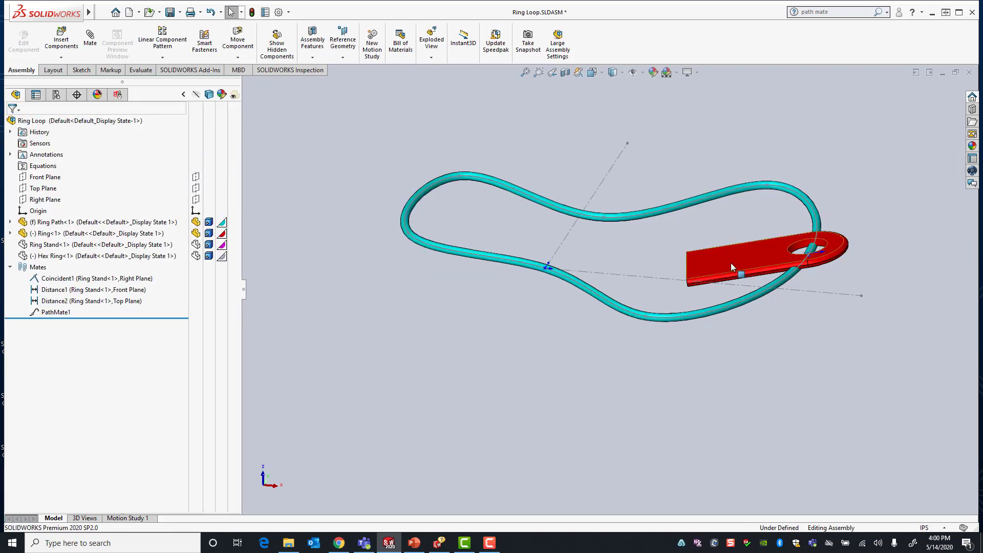
drag(731, 267, 922, 271)
key(Escape)
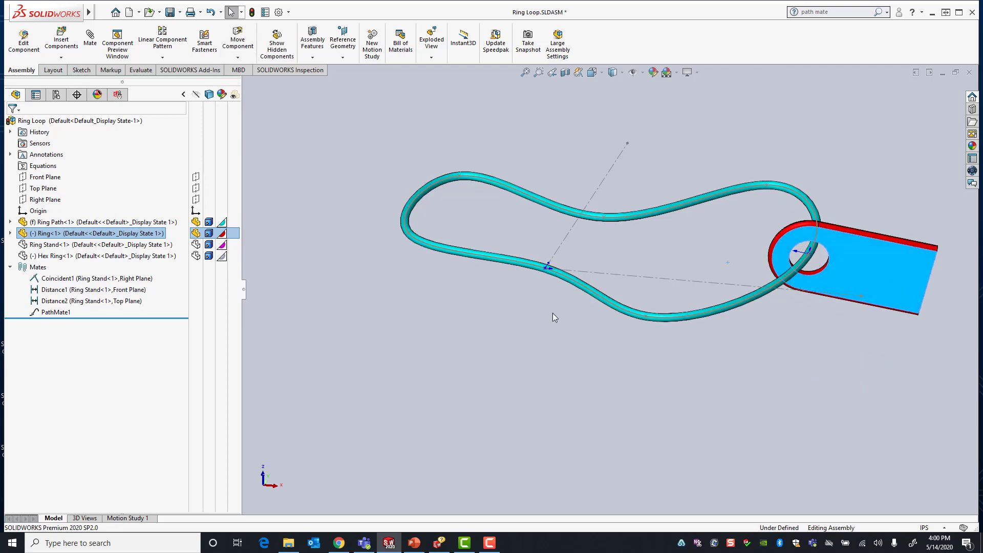
Change PathMate1 to Percent Along Path at 80% and test the ring's fixed position
right_click(59, 312)
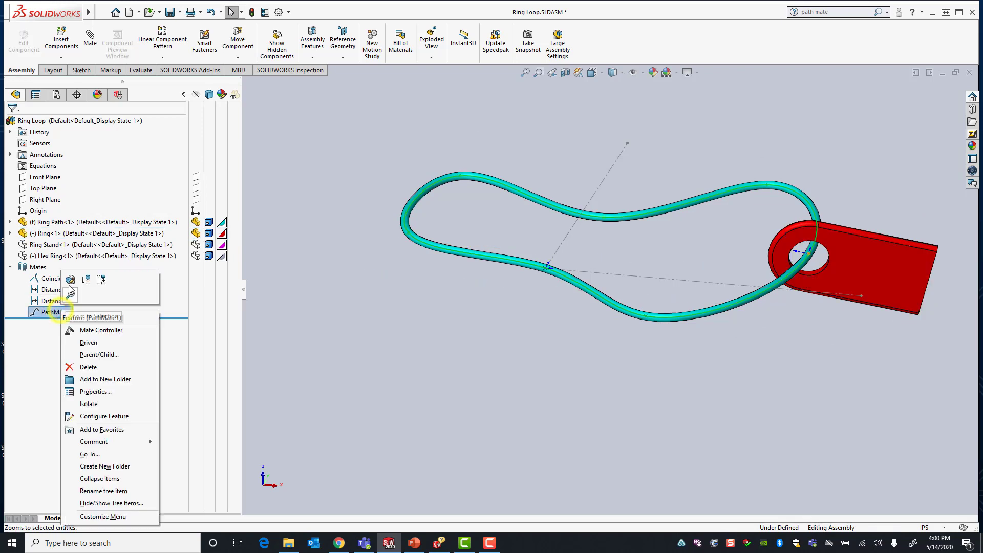
click(70, 280)
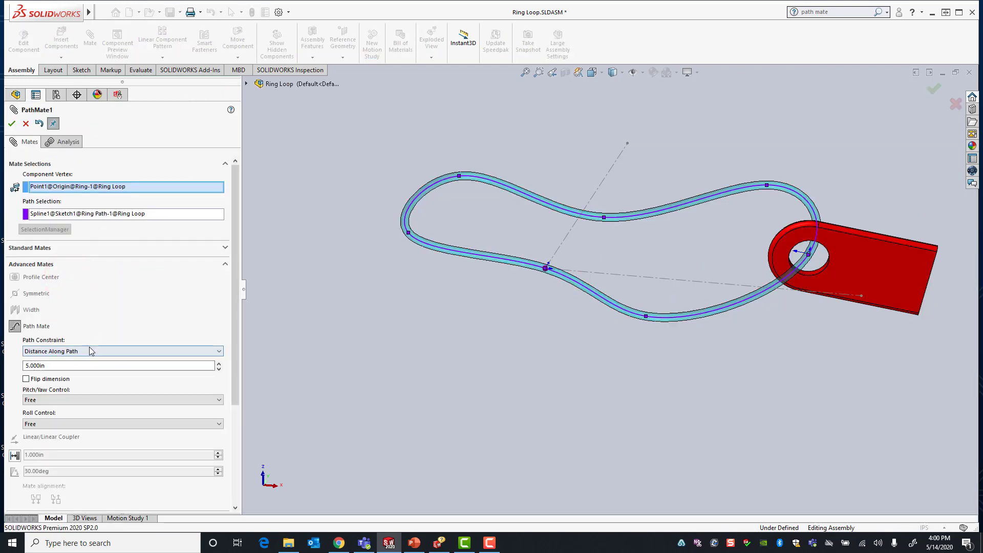
click(80, 355)
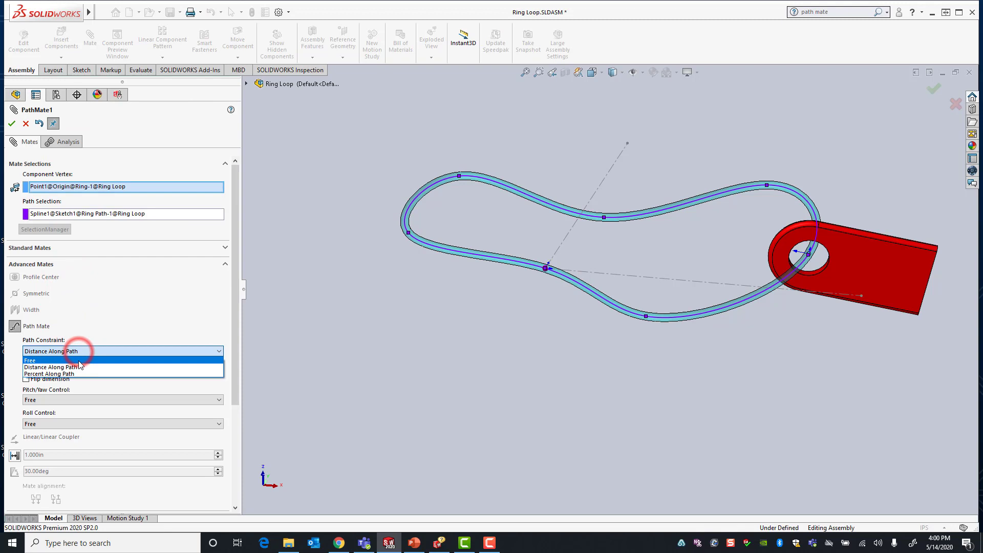
click(76, 378)
click(75, 365)
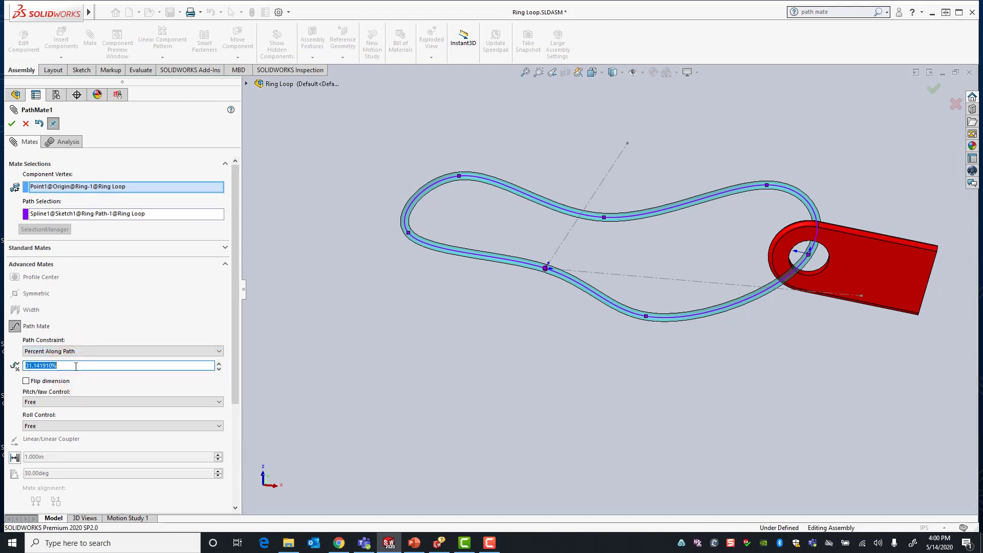
text(80)
key(Return)
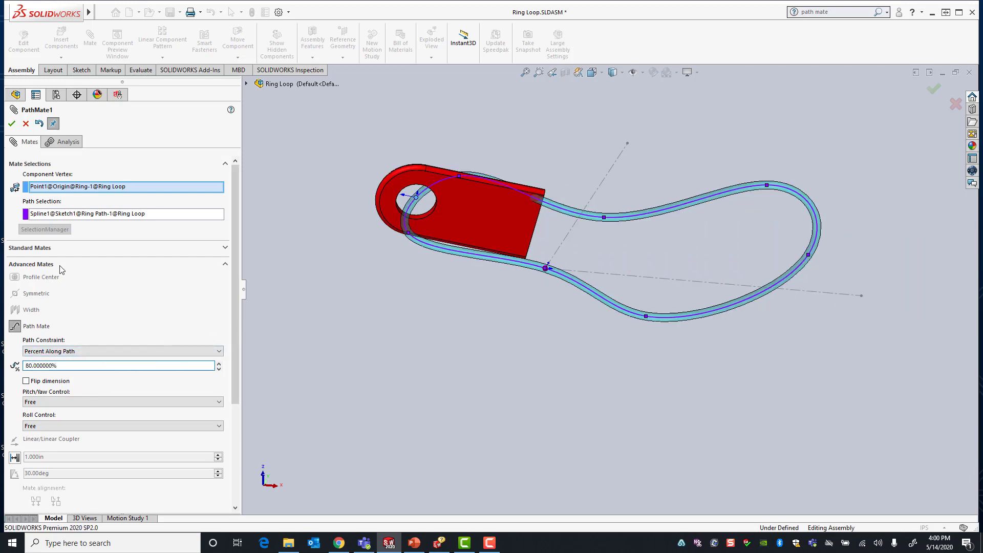
click(12, 125)
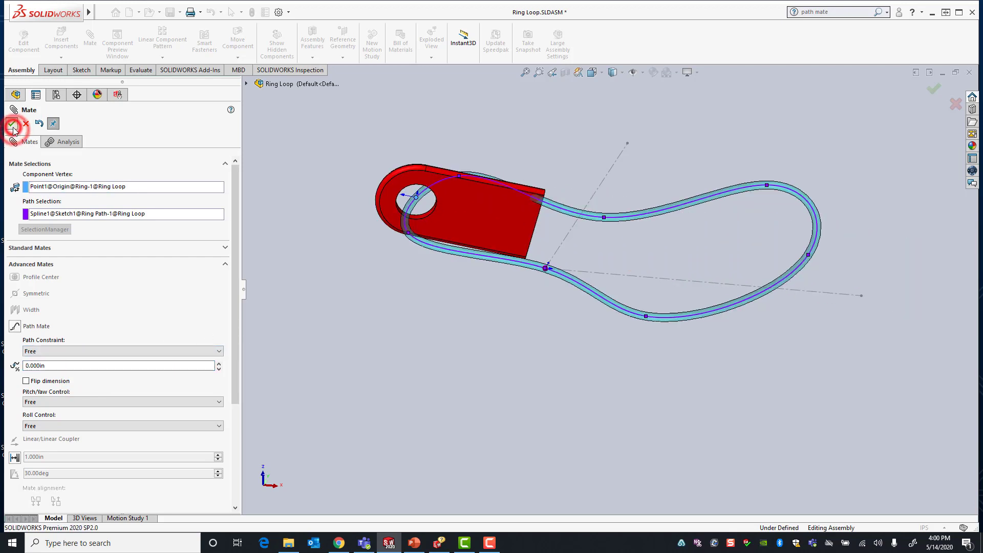
click(12, 125)
drag(485, 233, 325, 293)
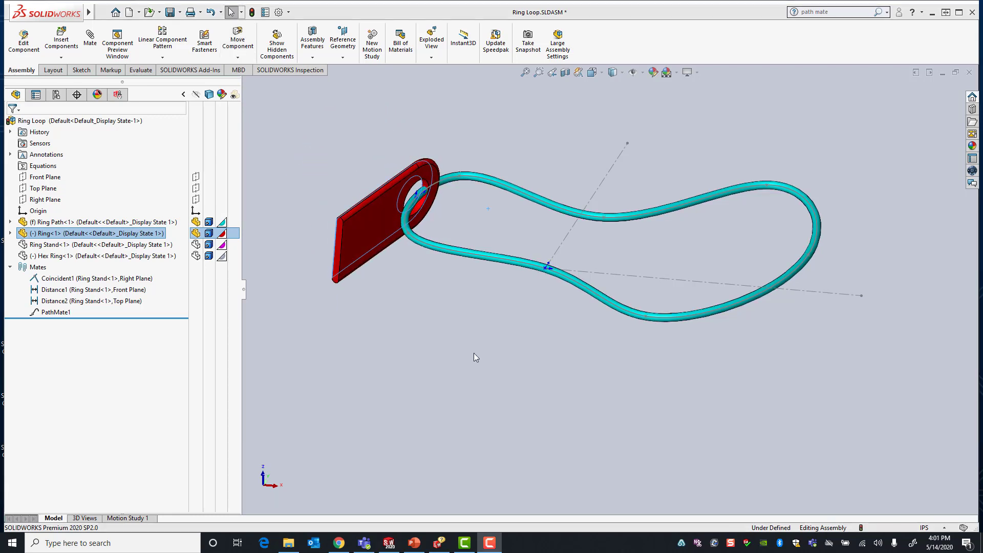
click(326, 320)
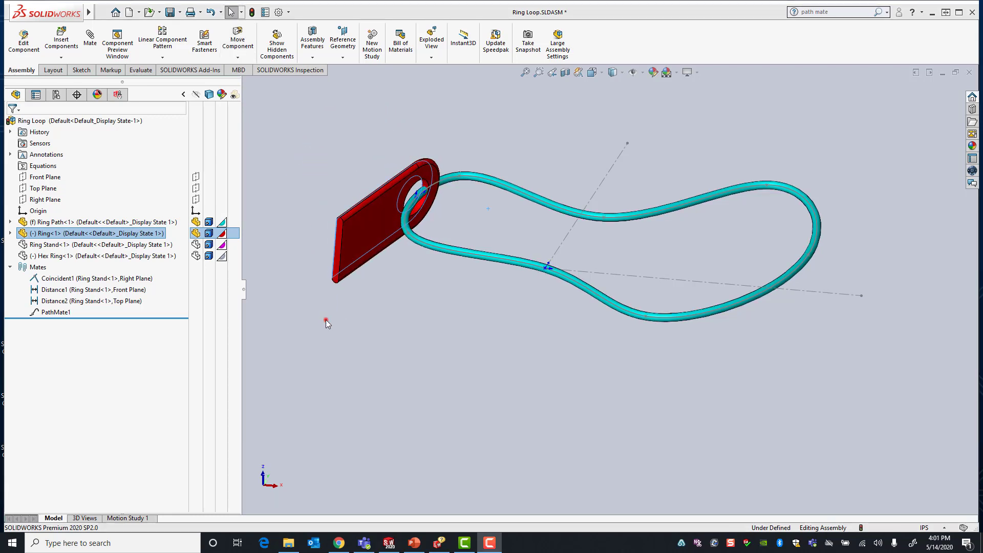
Return PathMate1's Path Constraint to Free and slide the ring to a new spot
right_click(42, 312)
click(55, 279)
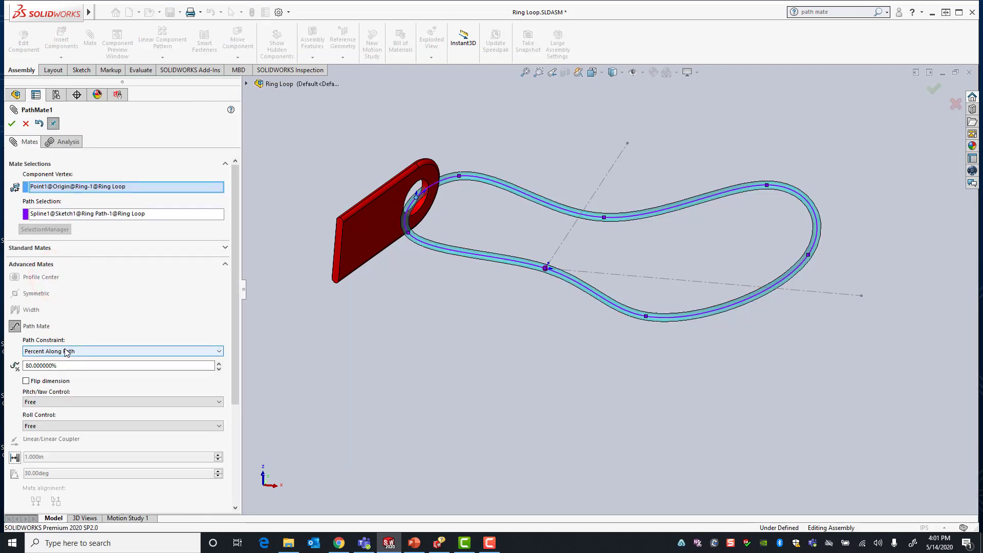
click(53, 352)
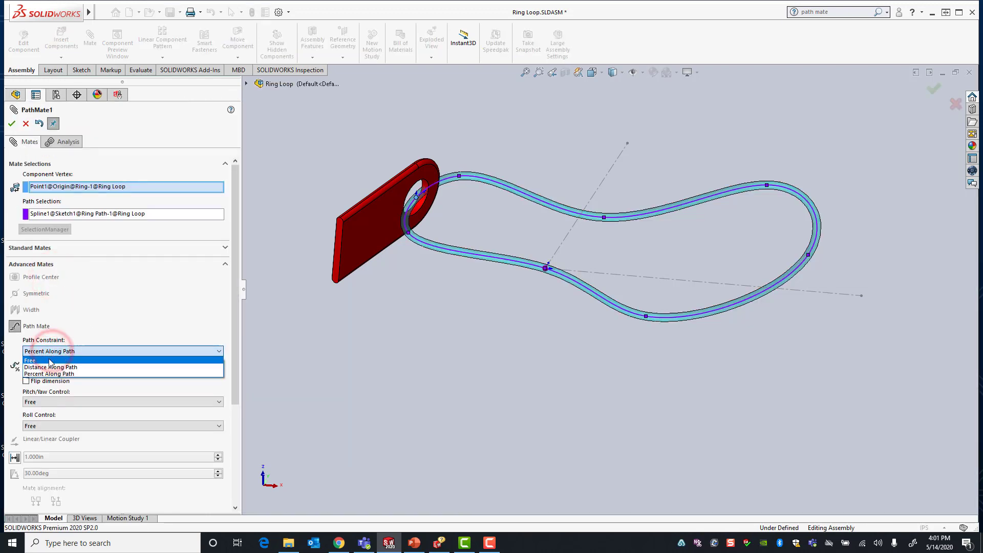
click(49, 360)
click(12, 124)
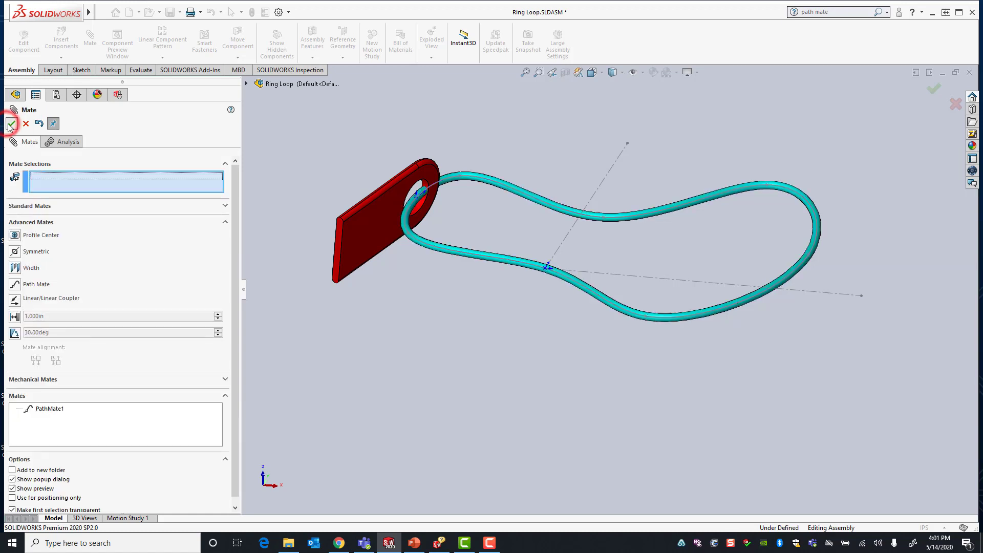
click(12, 123)
mouse_move(379, 228)
mouse_down()
mouse_move(500, 336)
mouse_move(865, 318)
mouse_move(661, 205)
mouse_move(401, 219)
mouse_move(378, 234)
mouse_up()
click(402, 283)
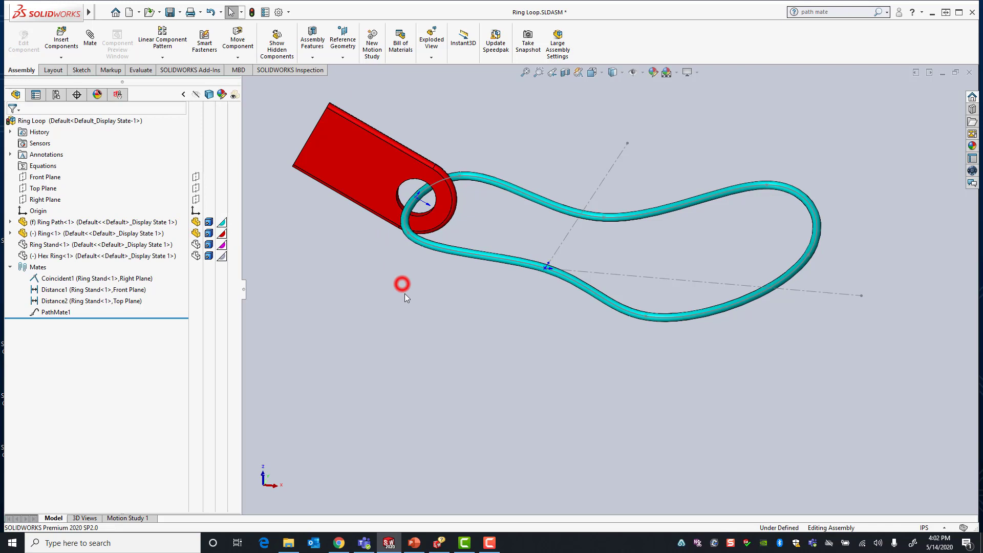
Edit PathMate1 and set Pitch/Yaw Control to Follow Path
right_click(56, 312)
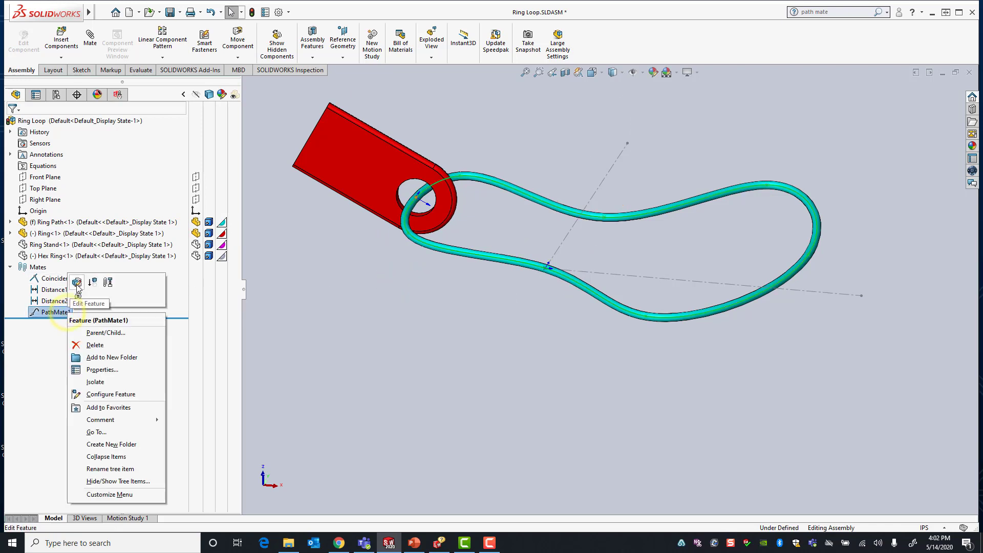
click(78, 282)
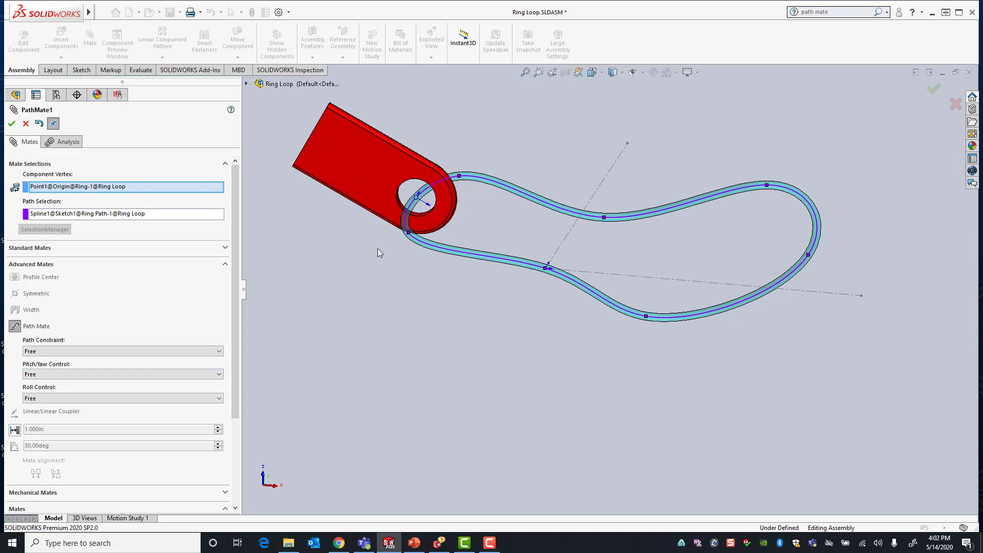
click(89, 375)
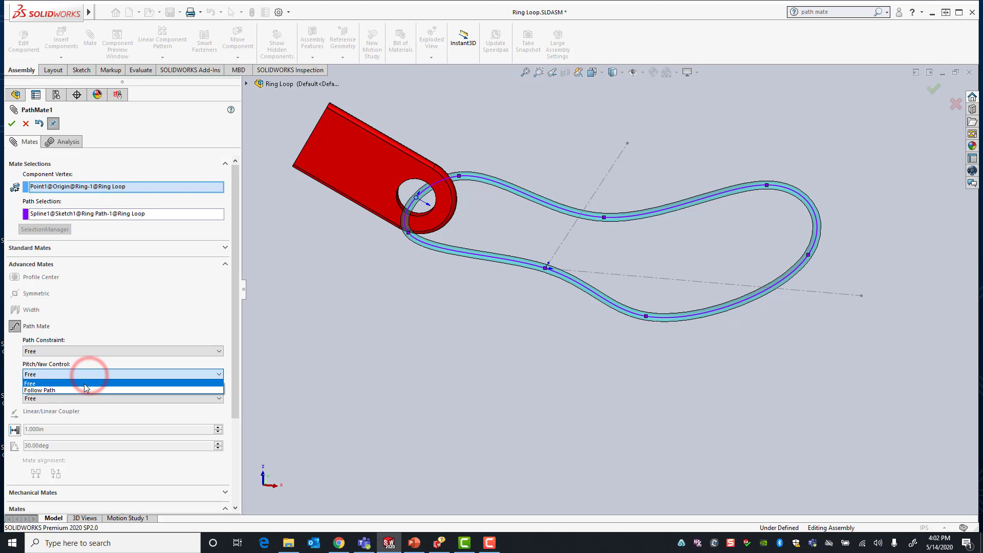
click(79, 390)
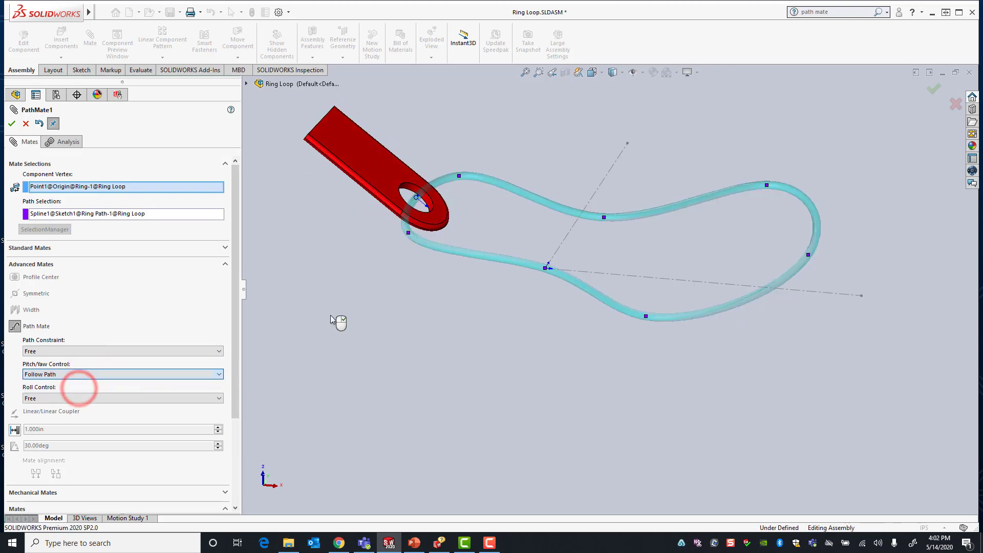
Choose Z as the follow-path axis and apply PathMate1
scroll(410, 244, down, 1)
middle_drag(426, 210, 505, 216)
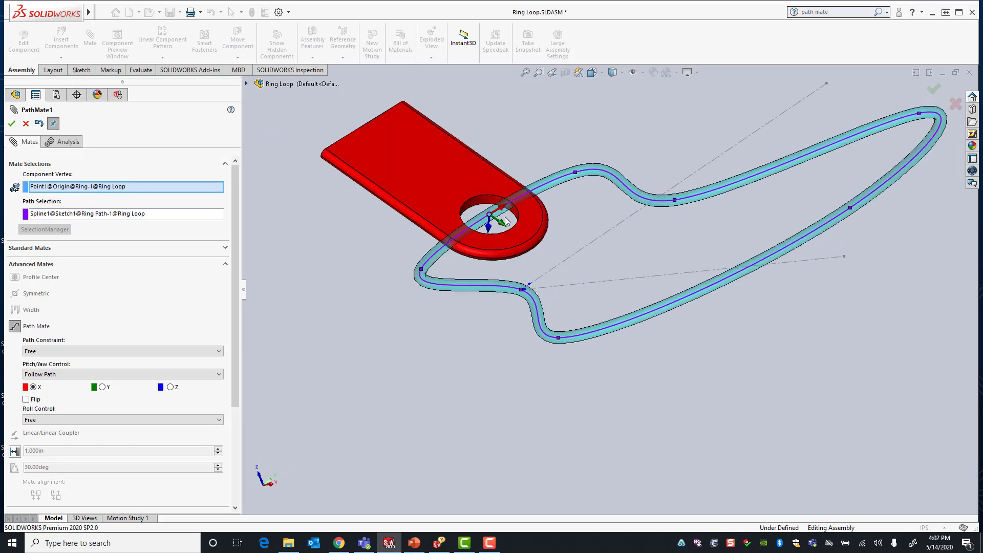
scroll(505, 217, down, 3)
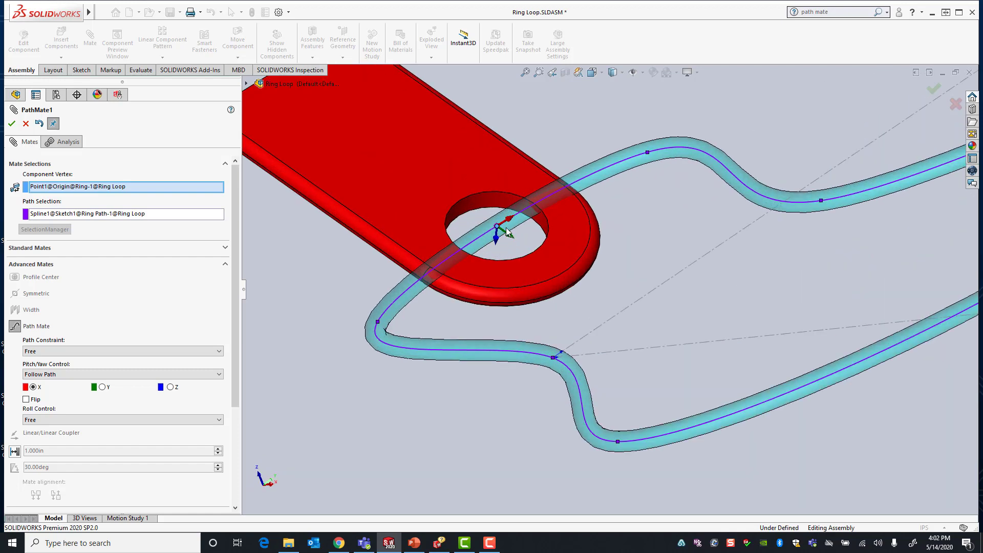
scroll(486, 257, up, 2)
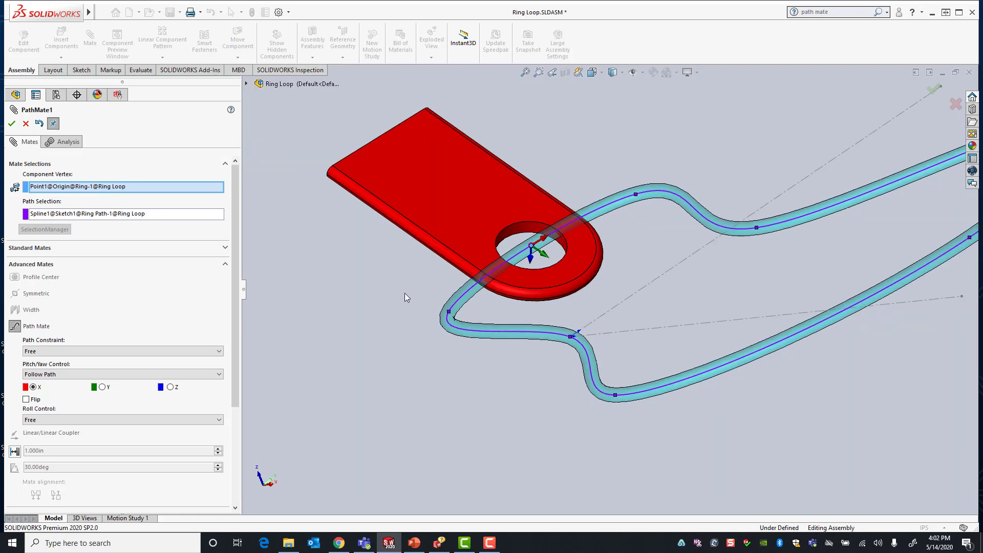
middle_drag(395, 303, 402, 307)
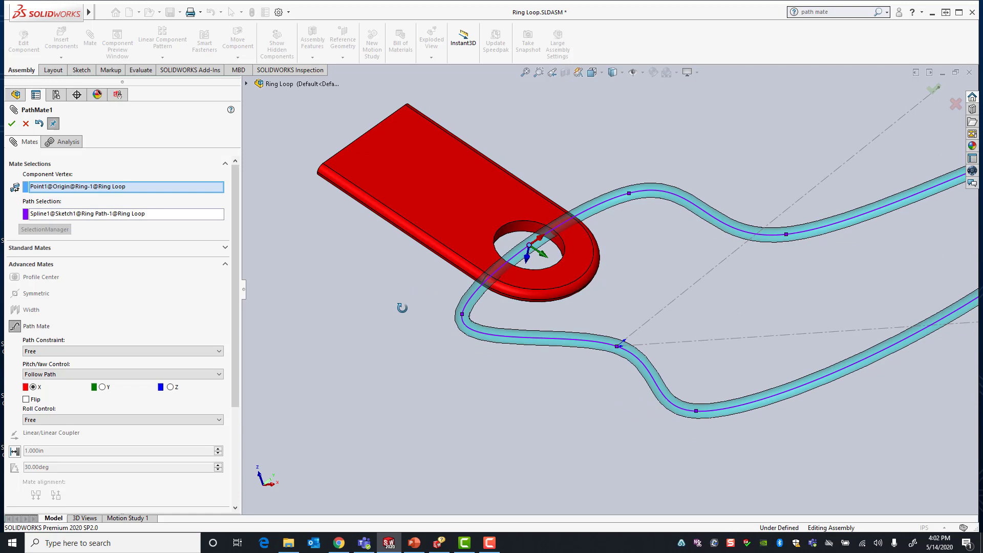
scroll(506, 270, down, 2)
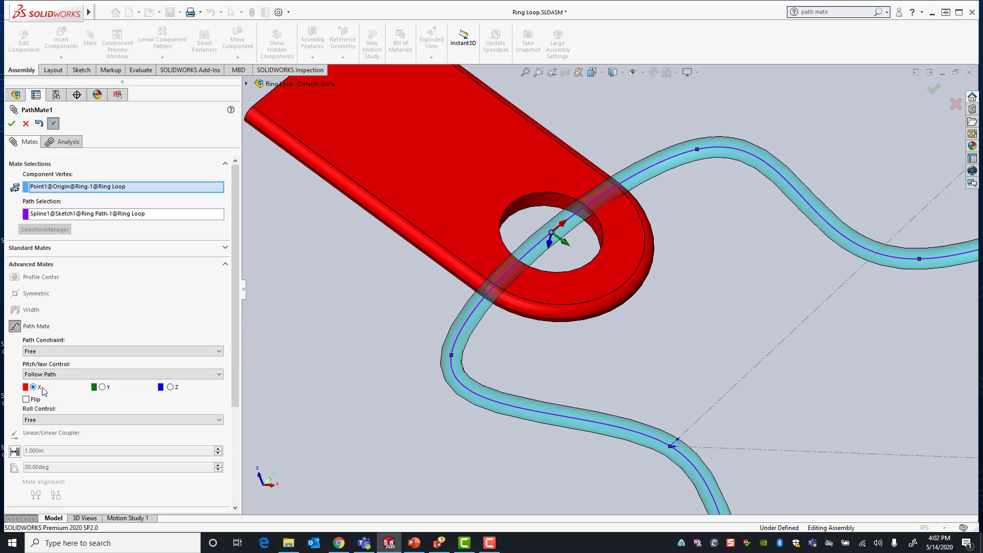
click(170, 387)
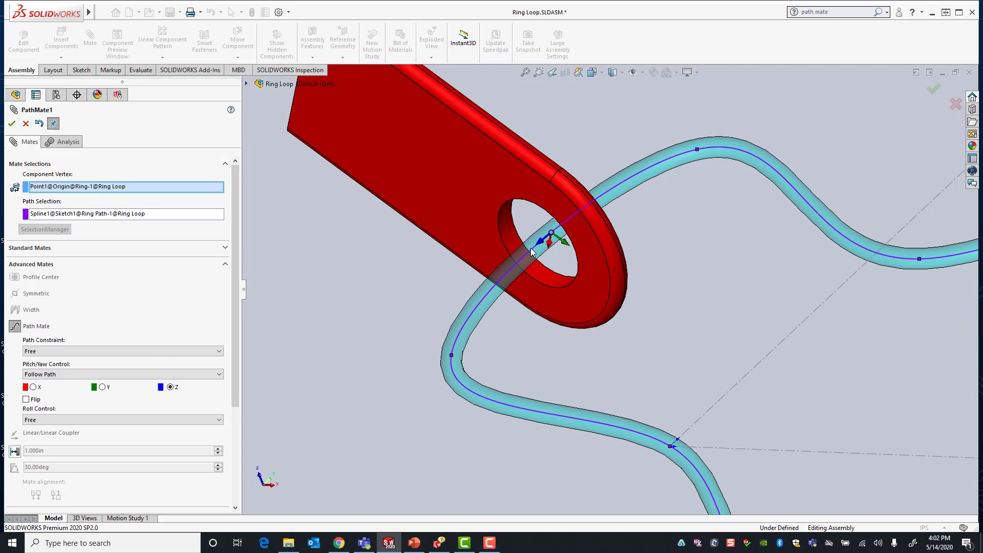
click(11, 125)
Close the mate editor and slide the ring around the loop from a new viewpoint
click(10, 125)
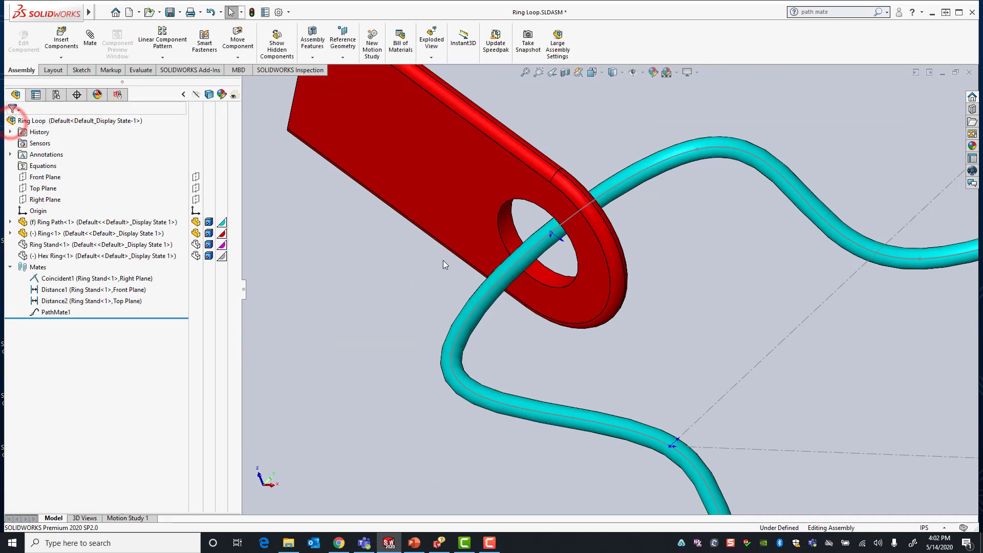
scroll(602, 335, up, 5)
middle_drag(752, 335, 772, 321)
mouse_move(515, 247)
mouse_down()
mouse_move(522, 293)
mouse_move(635, 333)
mouse_move(762, 327)
mouse_move(871, 247)
mouse_move(795, 174)
mouse_move(602, 218)
mouse_move(557, 211)
mouse_move(539, 296)
mouse_move(640, 307)
mouse_move(803, 302)
mouse_move(804, 240)
mouse_move(777, 192)
mouse_move(578, 225)
mouse_move(513, 271)
mouse_move(651, 345)
mouse_move(814, 327)
mouse_move(779, 253)
mouse_move(545, 226)
mouse_move(505, 257)
mouse_up()
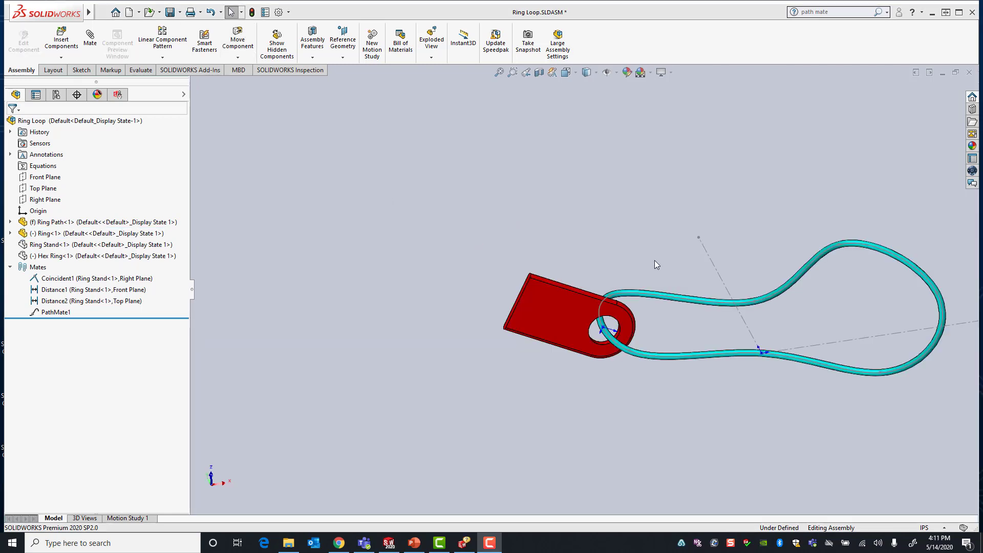
middle_drag(655, 260, 641, 283)
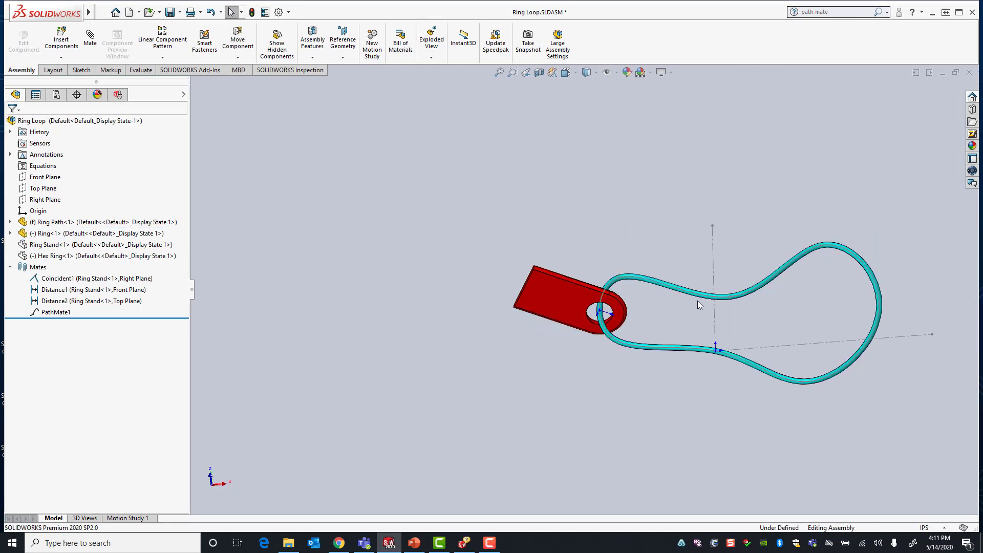
key(ctrl+Left)
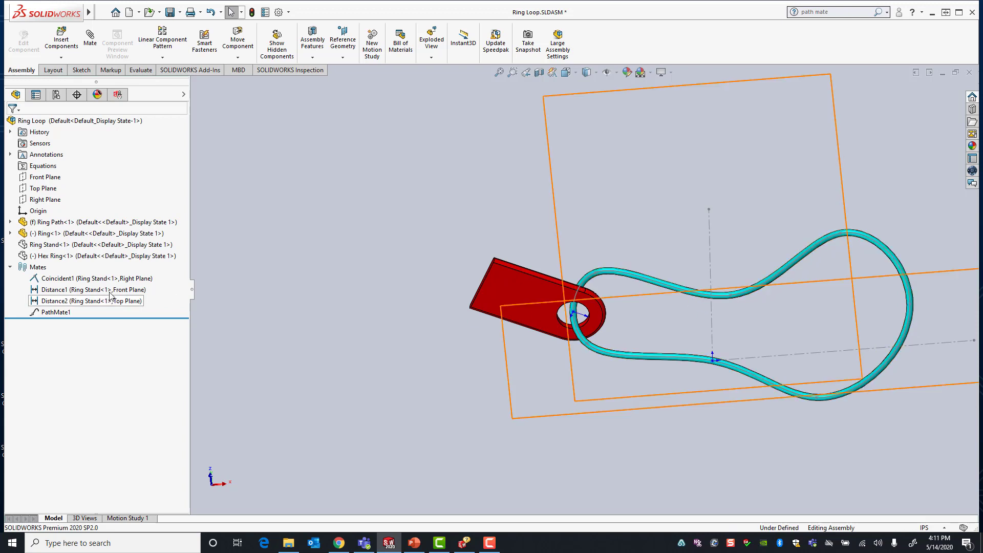
Flip PathMate1's follow direction and drag the ring again to test it
right_click(46, 312)
click(60, 281)
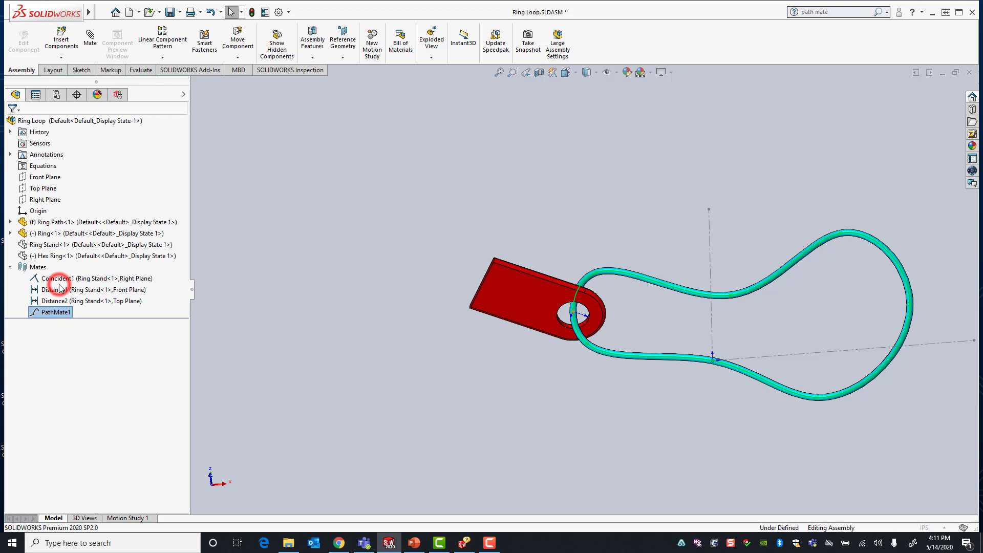
drag(186, 284, 185, 343)
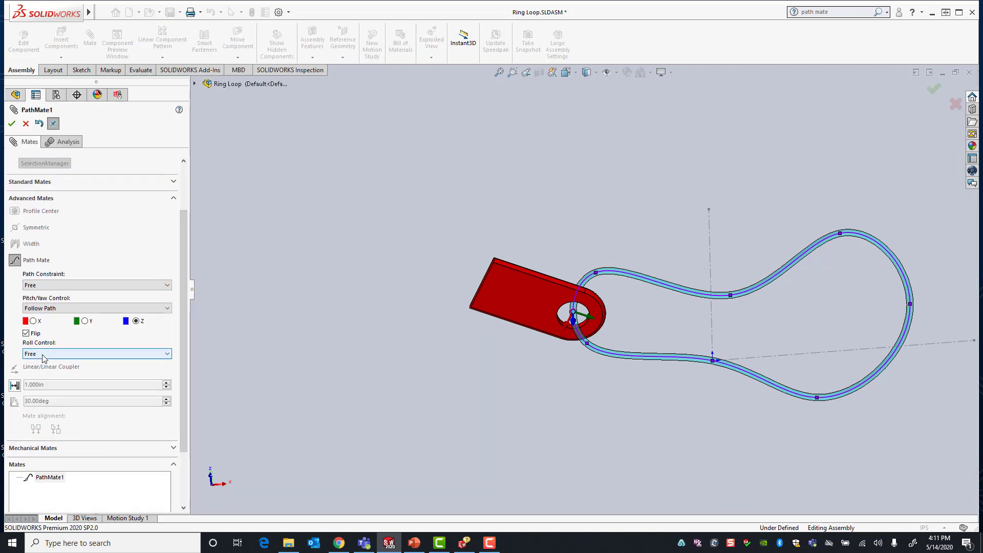
click(24, 124)
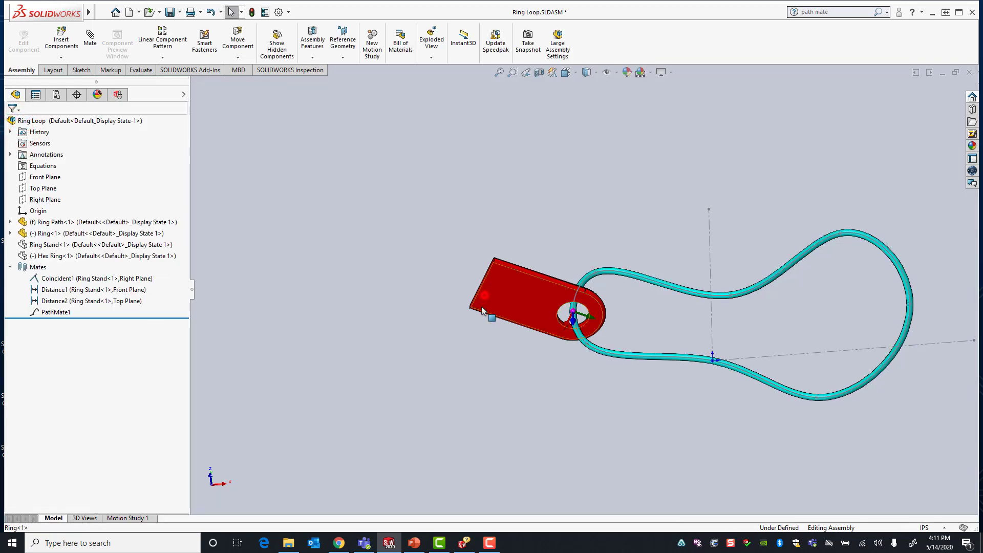
drag(484, 295, 463, 250)
click(408, 300)
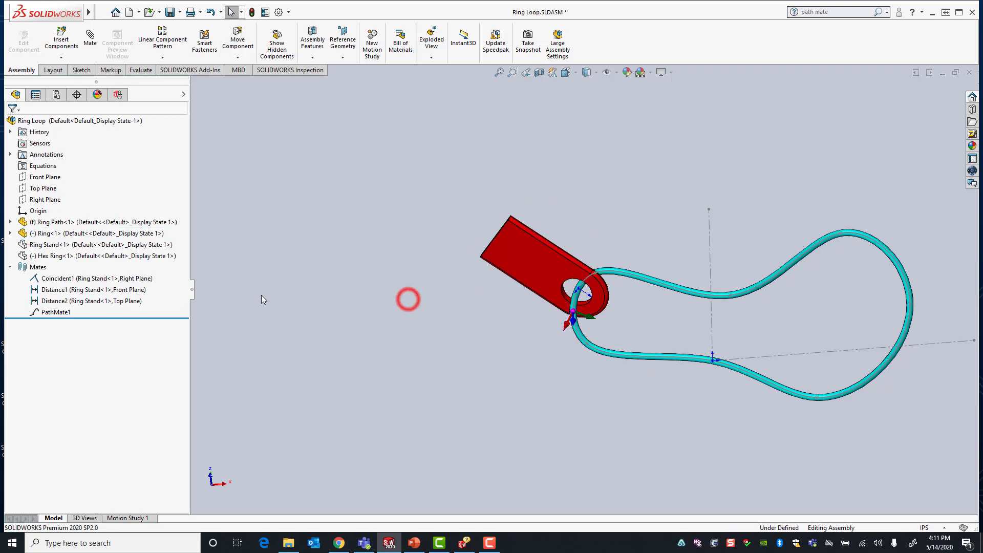
right_click(59, 313)
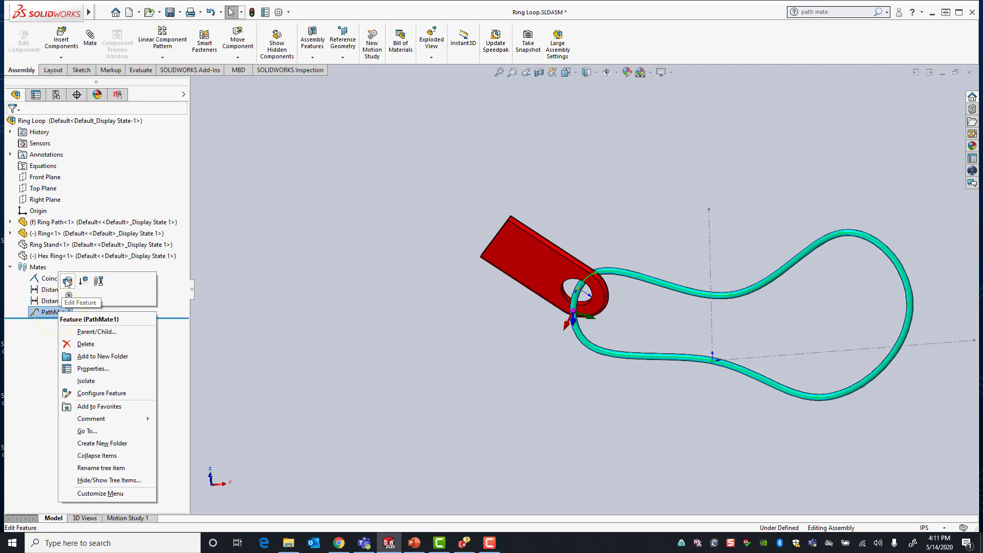
click(67, 282)
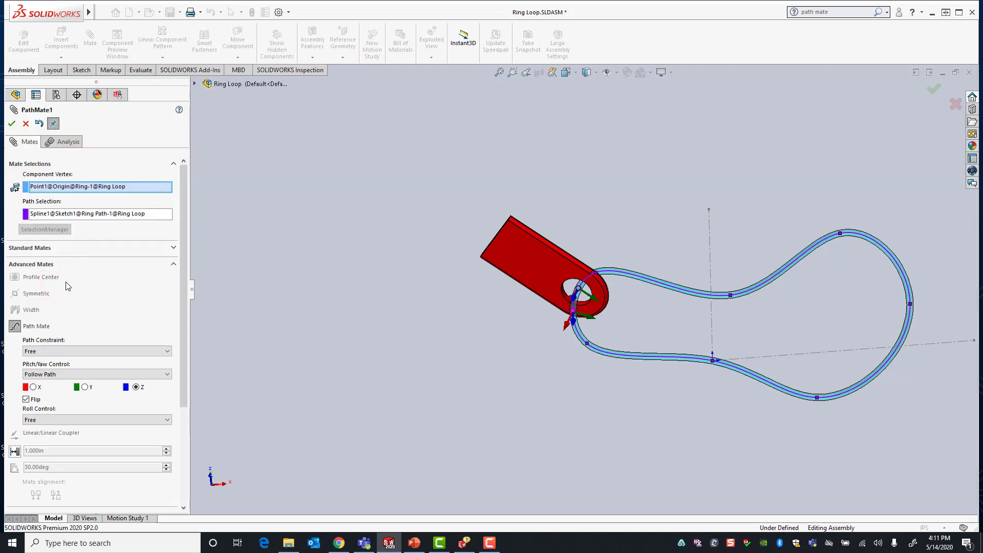
click(67, 418)
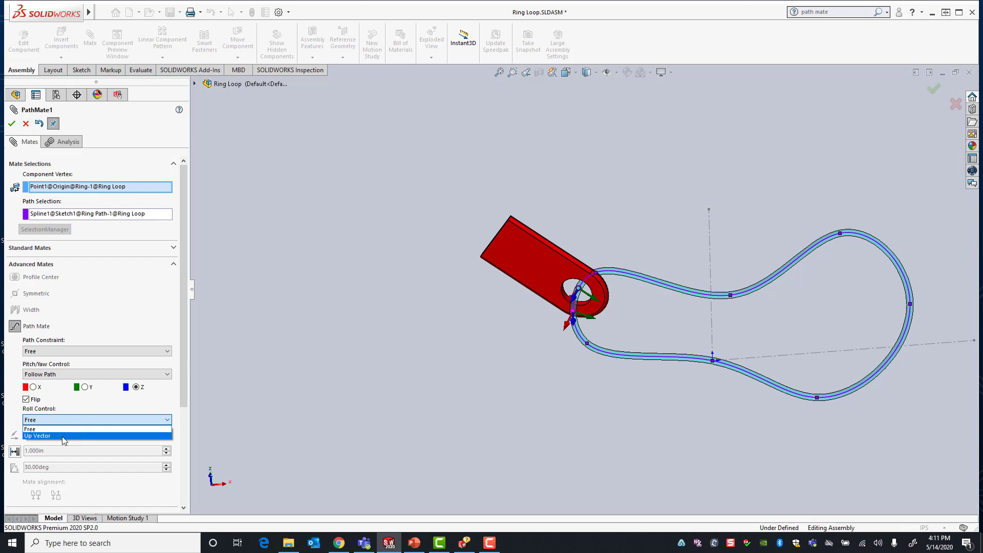
click(266, 410)
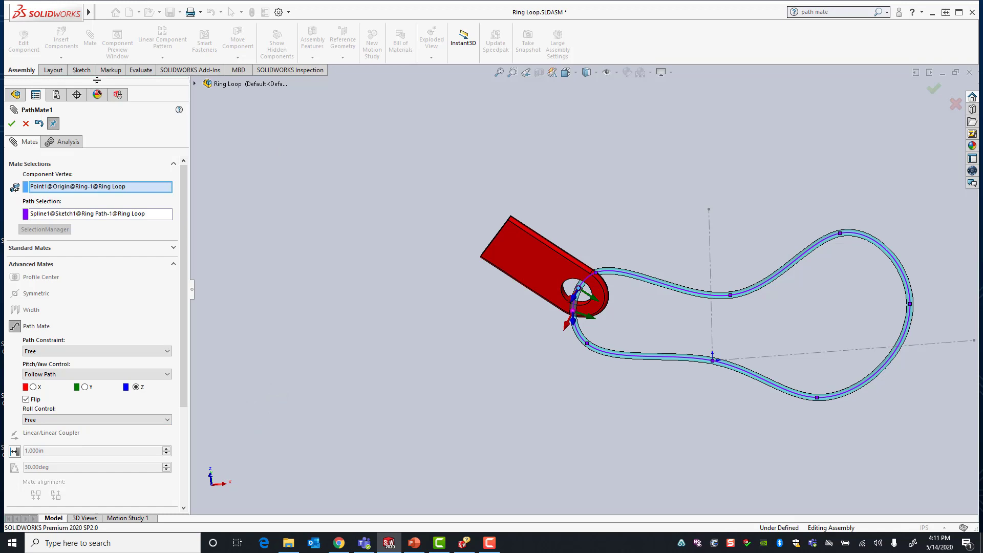
click(25, 124)
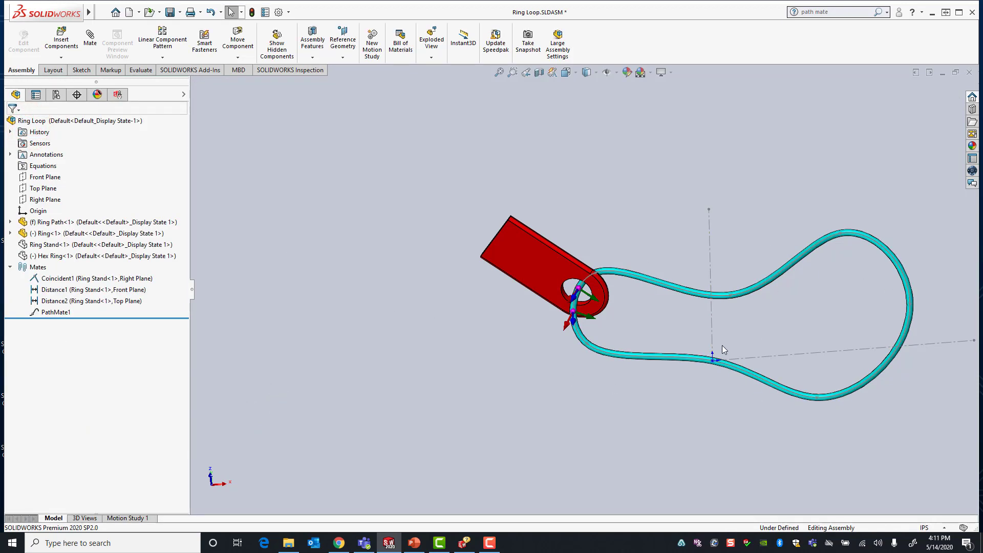
Unhide the Ring Stand under the loop and ring, then bring up PathMate1's context menu
middle_drag(622, 391, 617, 384)
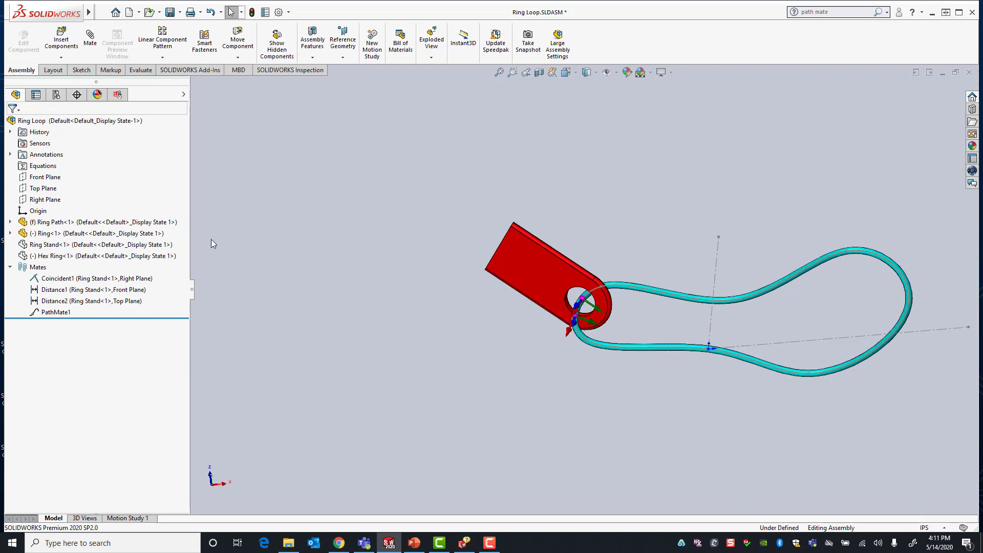
right_click(57, 245)
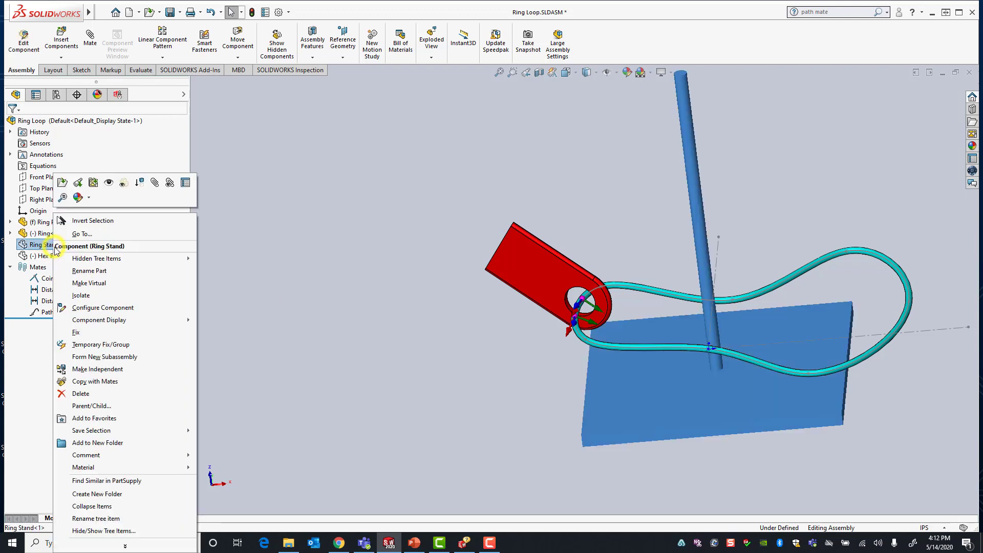
click(109, 184)
click(450, 413)
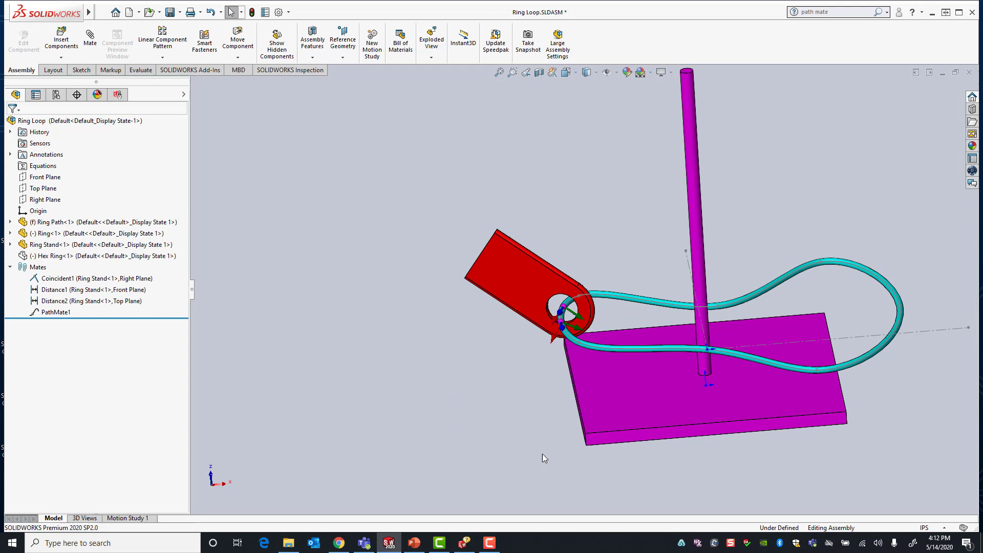
right_click(56, 313)
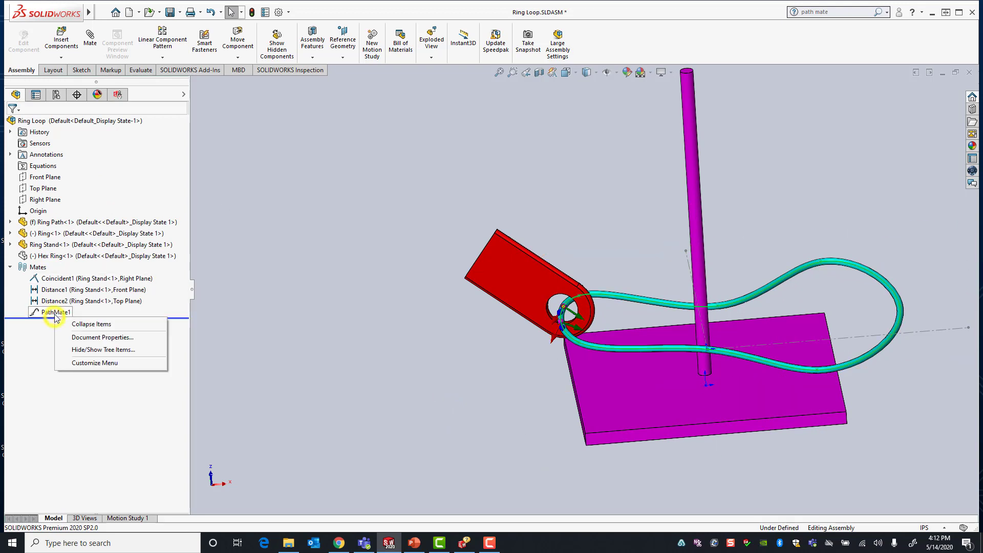
Edit PathMate1 so Roll Control is Up Vector, using the base plate's vertical corner edge
click(63, 283)
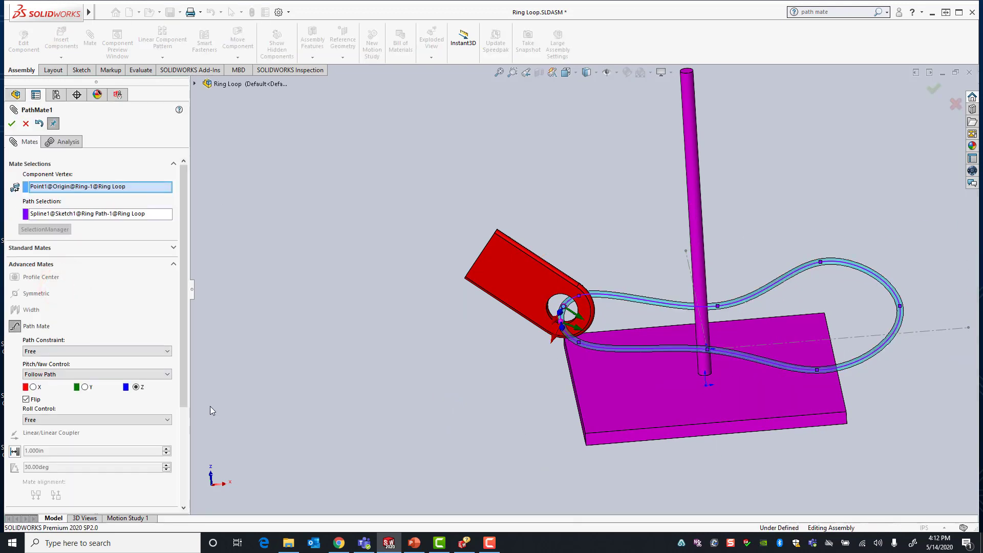
click(120, 420)
click(104, 436)
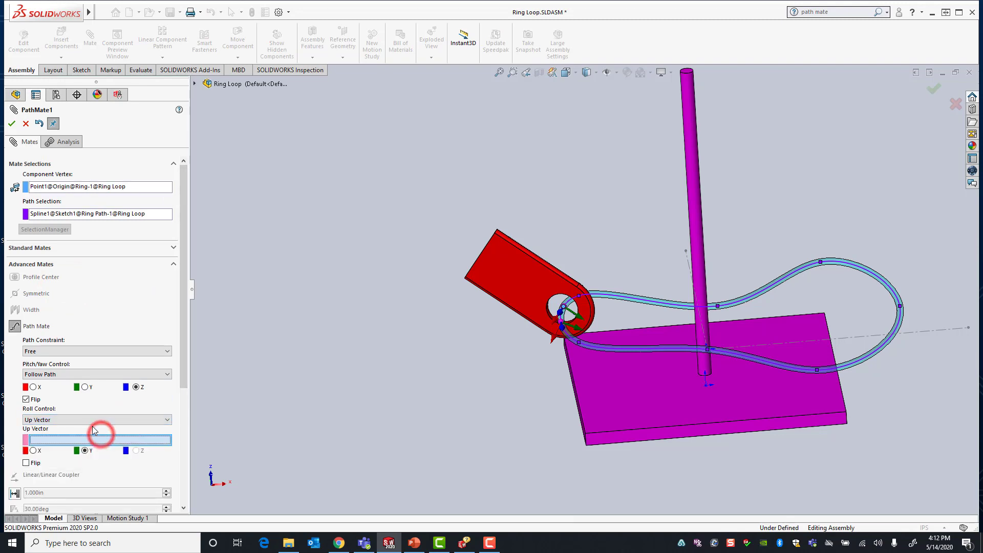
scroll(583, 419, down, 5)
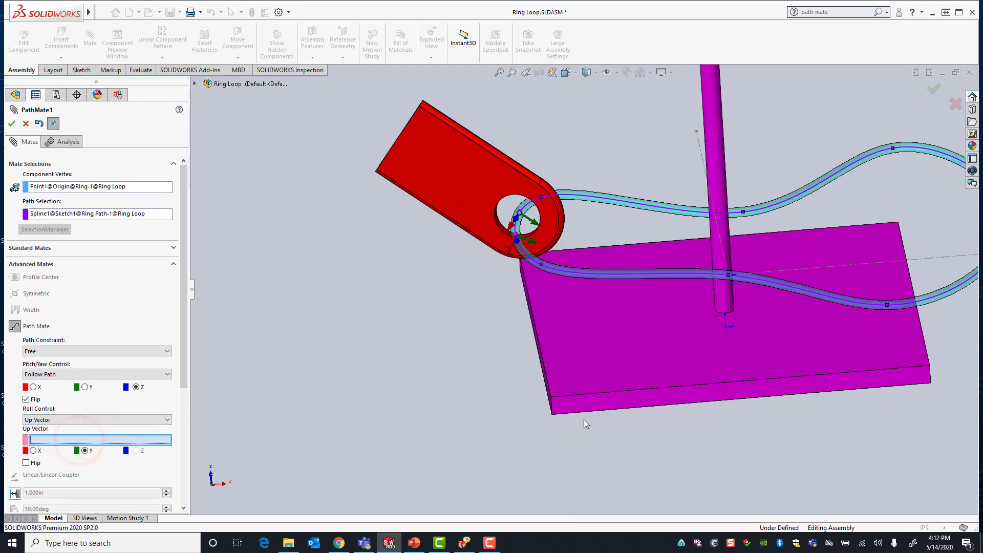
click(532, 373)
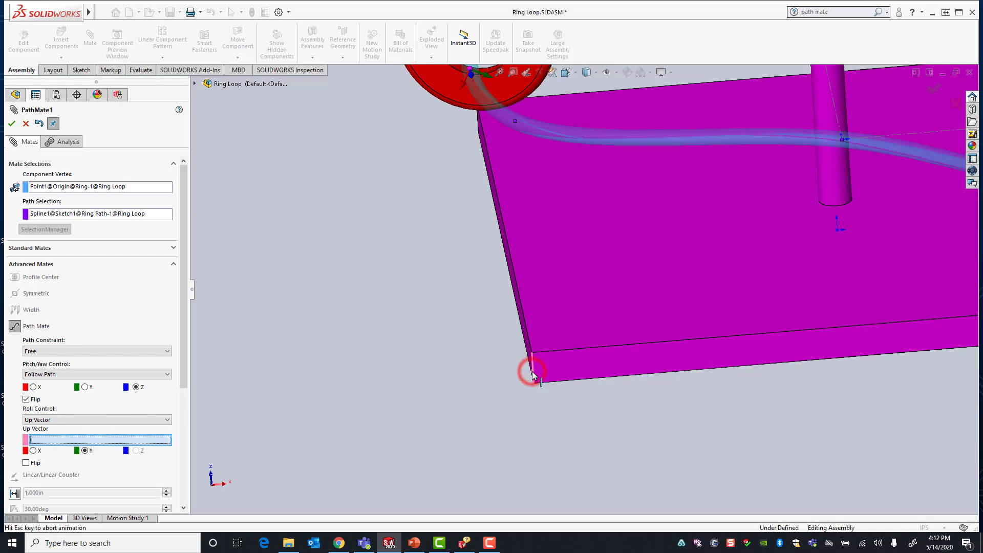
Orbit and zoom around the ring and stand to check the ring's orientation
middle_drag(414, 342, 420, 339)
scroll(522, 269, up, 3)
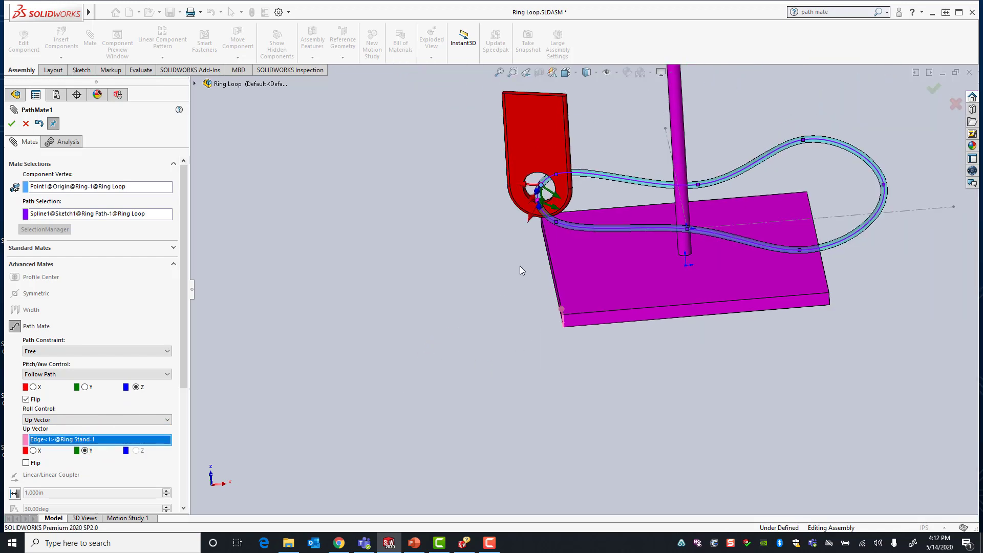
scroll(588, 192, down, 5)
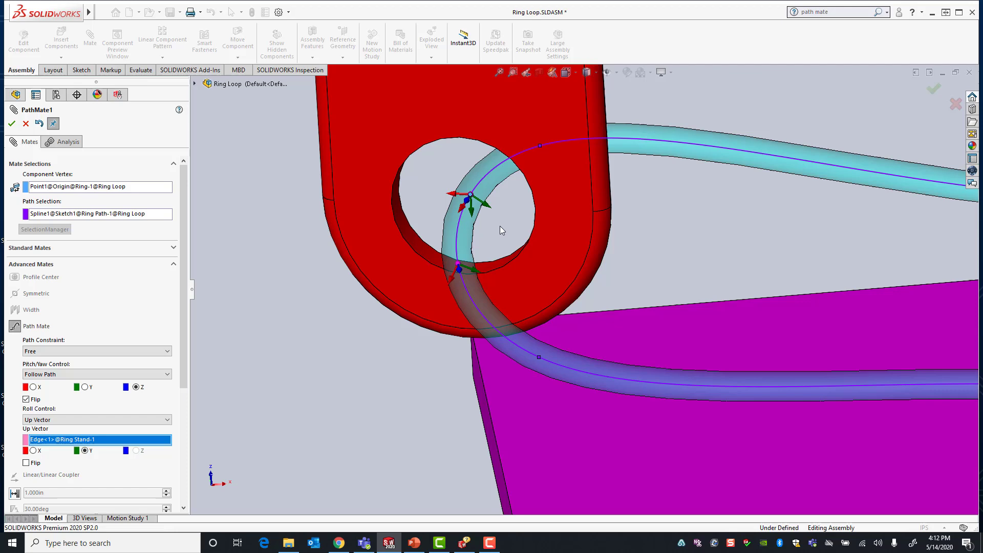
middle_drag(500, 226, 522, 272)
scroll(464, 207, down, 3)
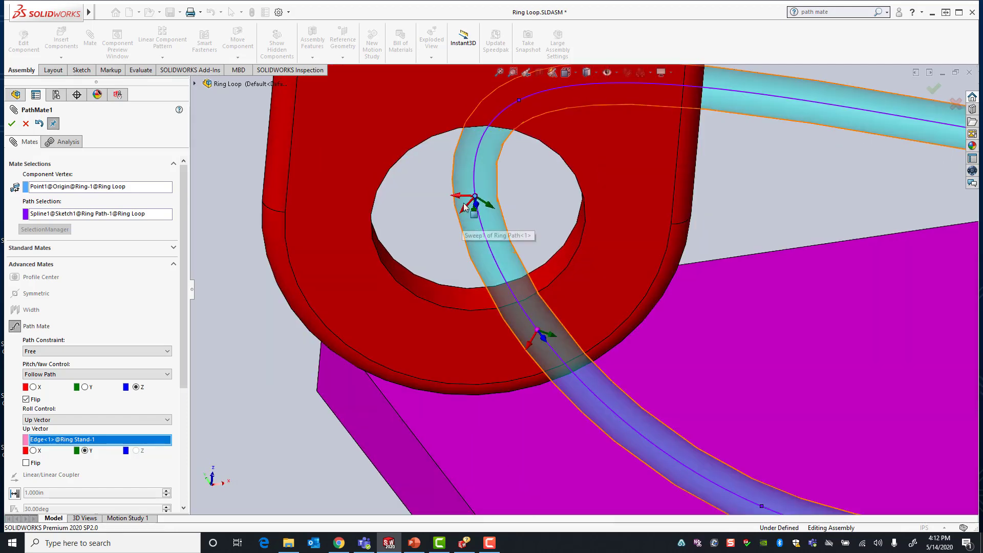
middle_drag(464, 206, 490, 287)
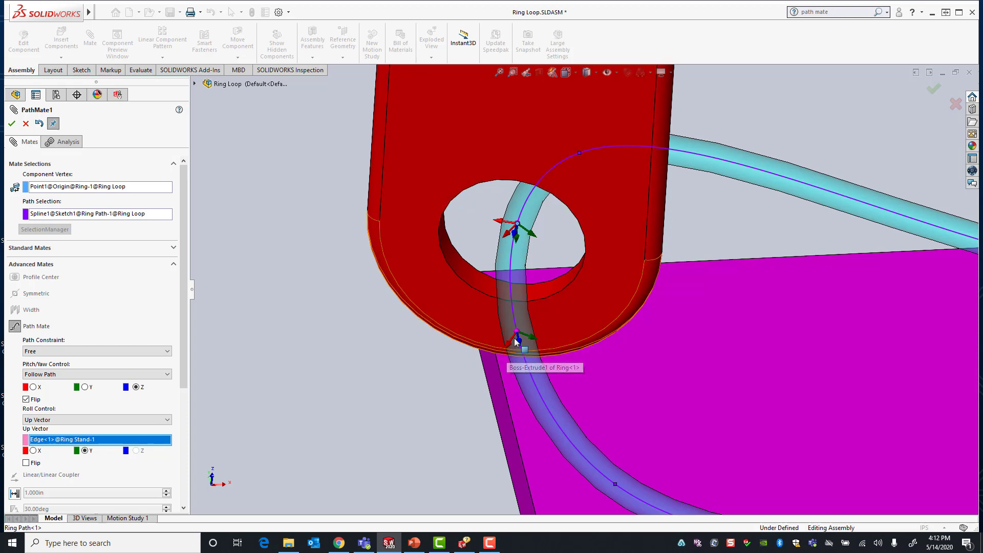
scroll(517, 343, up, 5)
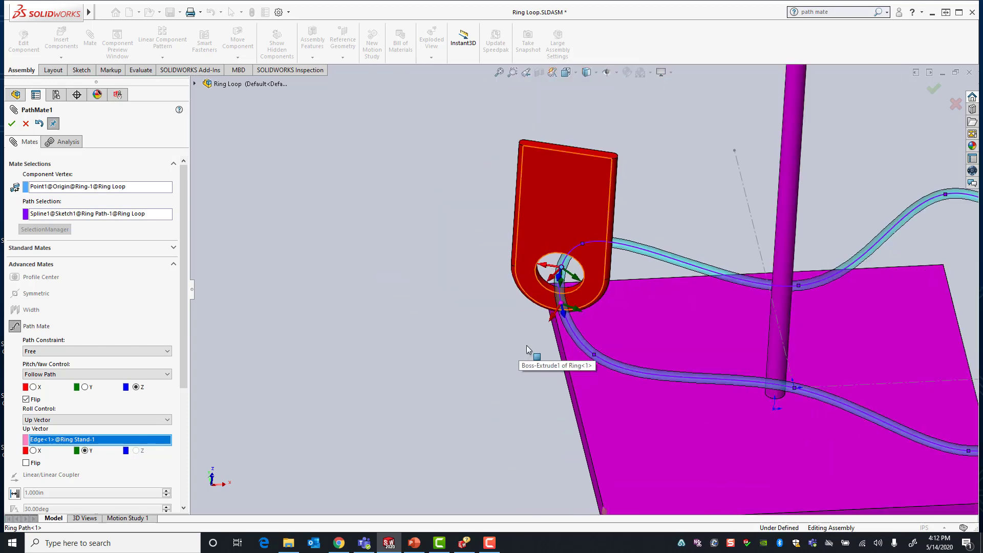
scroll(541, 400, up, 4)
scroll(527, 386, down, 5)
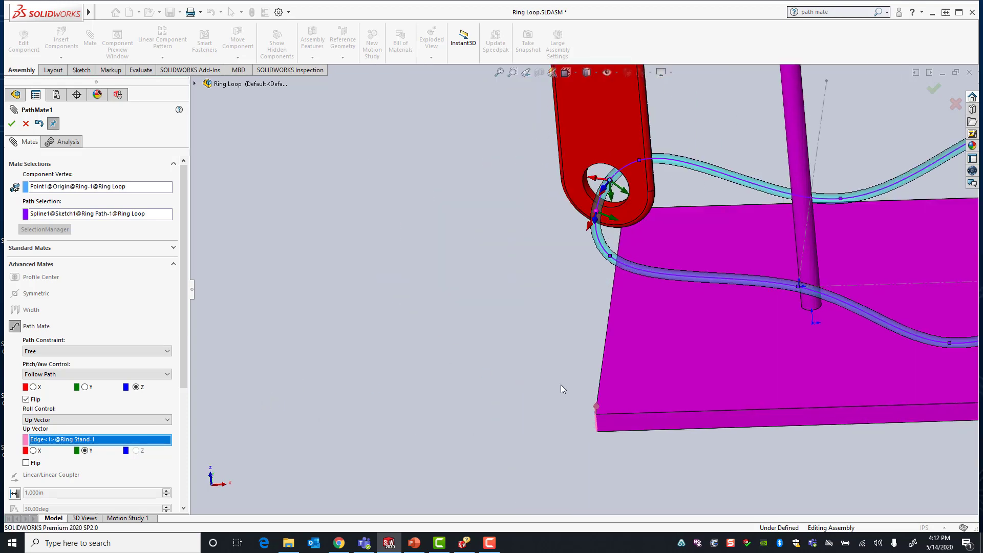
Try aligning the ring's X axis with the up vector
click(34, 450)
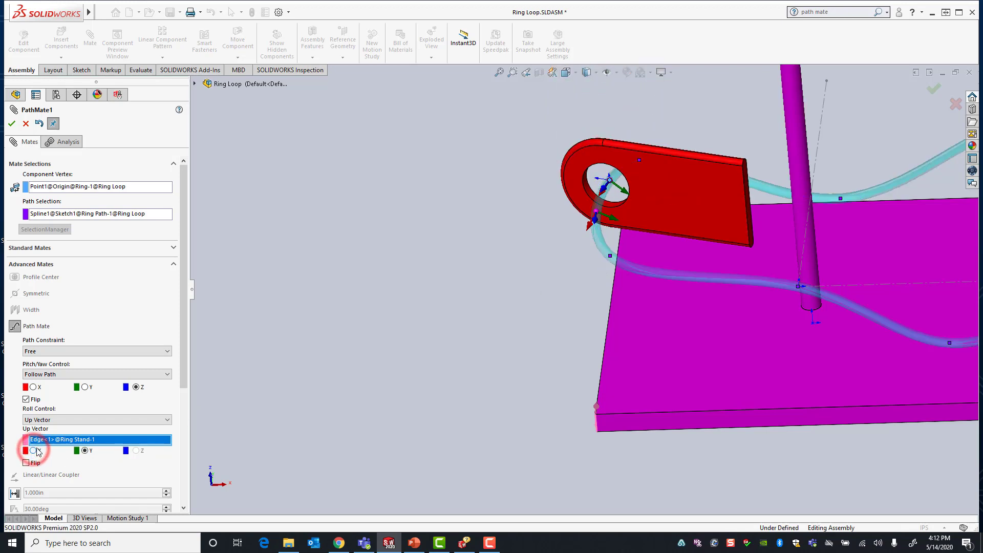
scroll(633, 232, down, 5)
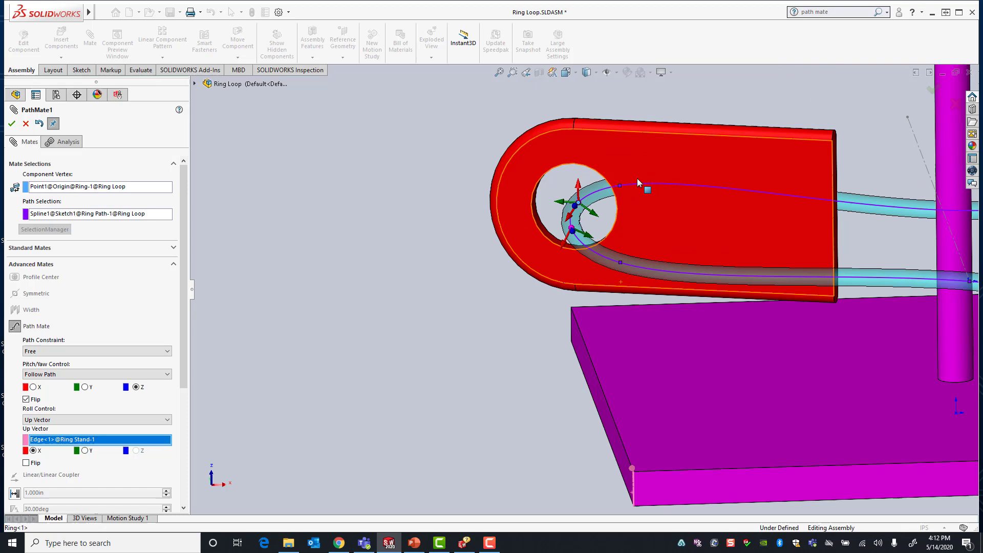
scroll(579, 277, up, 5)
scroll(603, 327, down, 4)
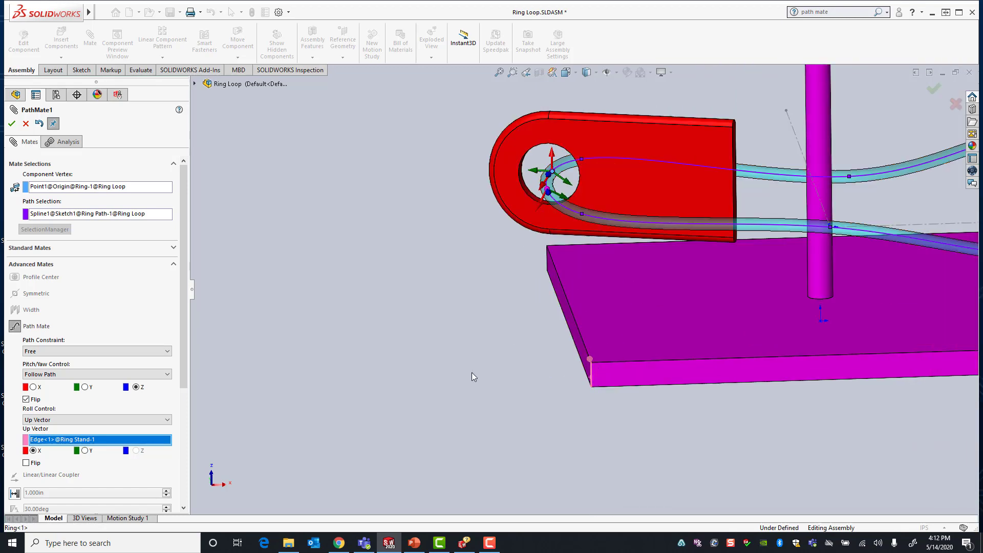
Align the ring's Y axis with the up vector instead and enable Flip
click(85, 450)
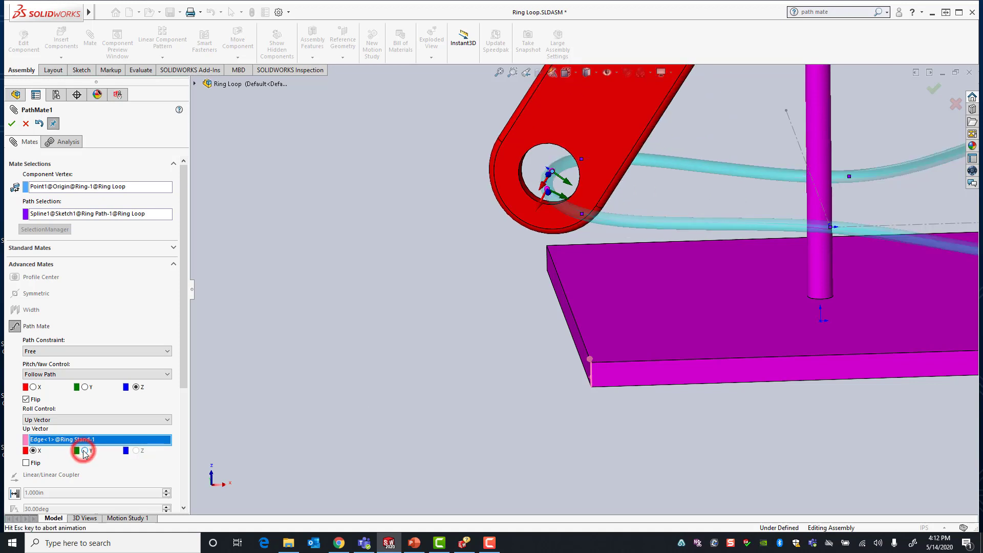
scroll(326, 343, down, 5)
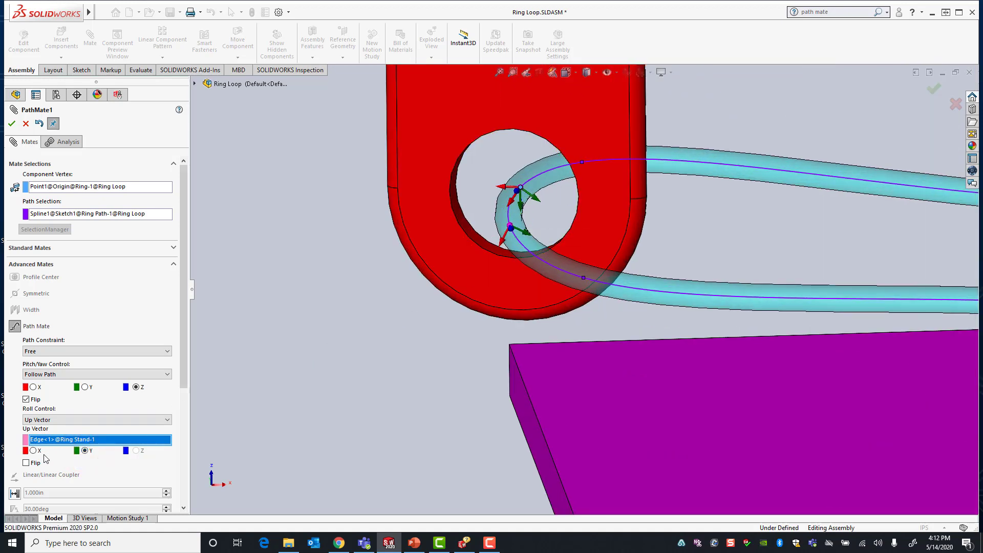
click(26, 463)
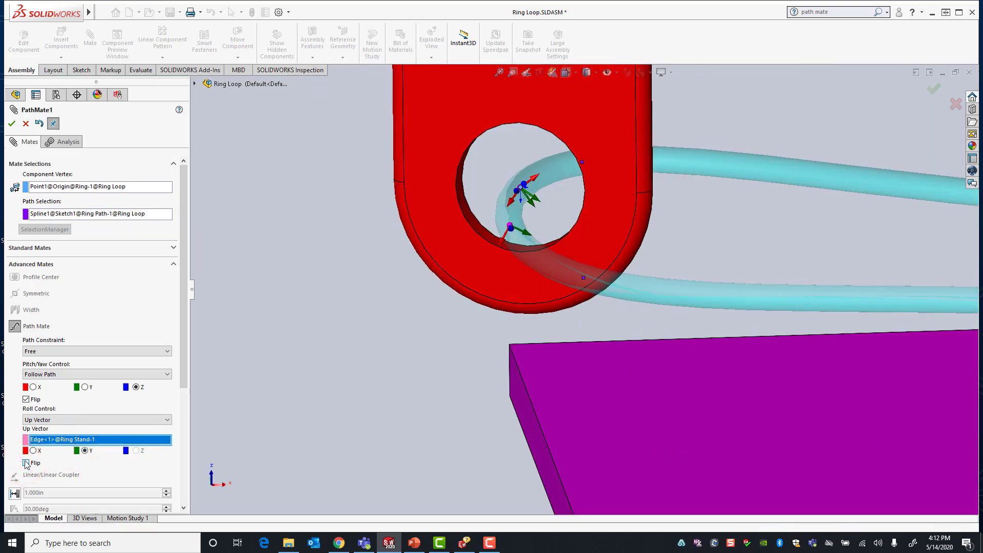
scroll(522, 241, down, 3)
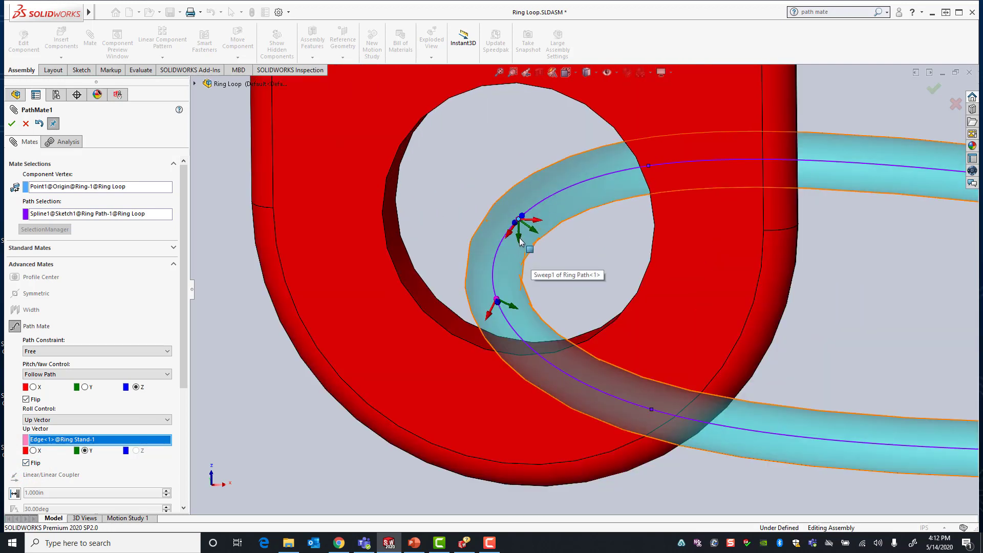
scroll(530, 256, up, 4)
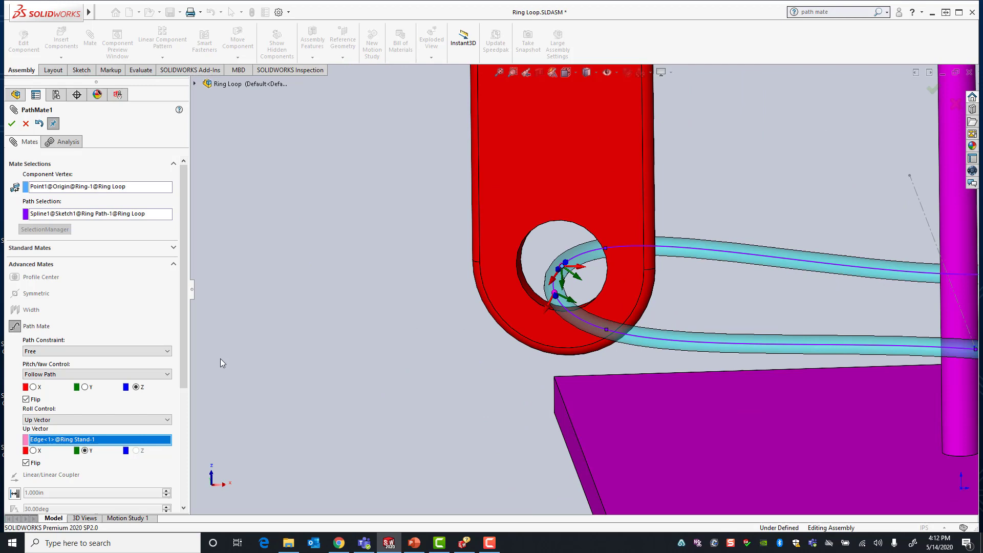
scroll(573, 396, up, 4)
scroll(573, 328, down, 6)
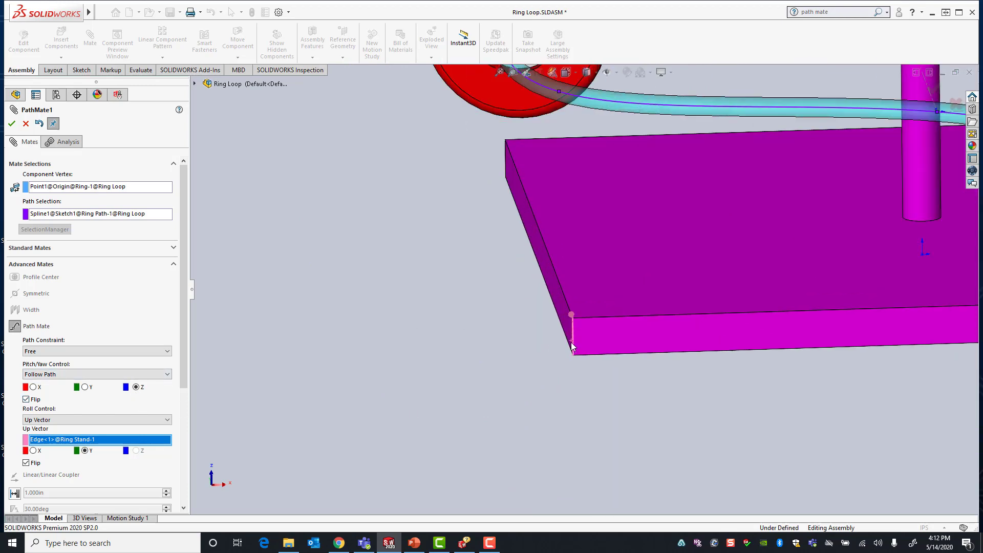
scroll(574, 325, up, 5)
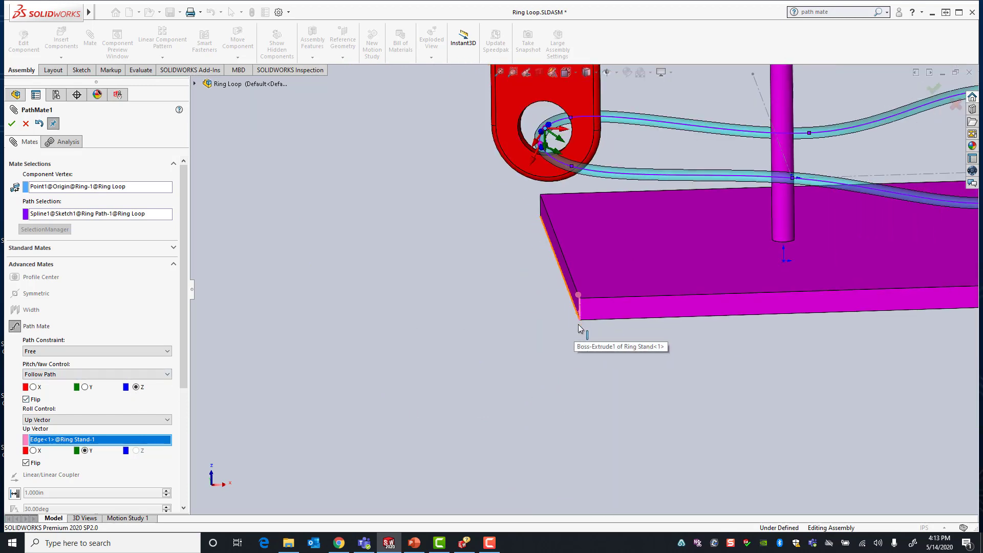
Accept the edited PathMate1 and close the PropertyManager
click(12, 124)
click(11, 124)
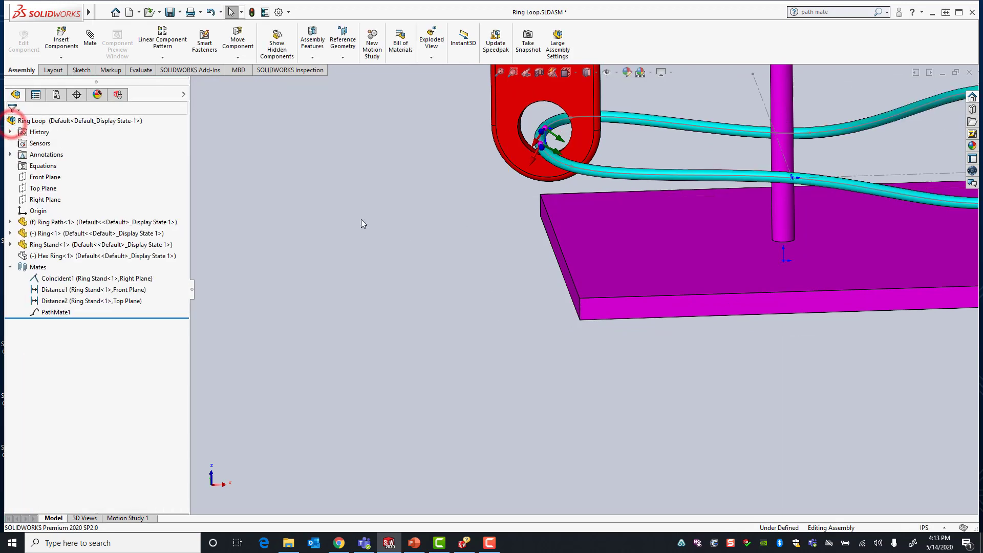
scroll(880, 242, up, 3)
middle_drag(689, 152, 630, 202)
Drag the red ring along the looped sweep to confirm it stays upright
drag(489, 297, 360, 238)
click(360, 237)
ctrl+middle_drag(772, 330, 701, 318)
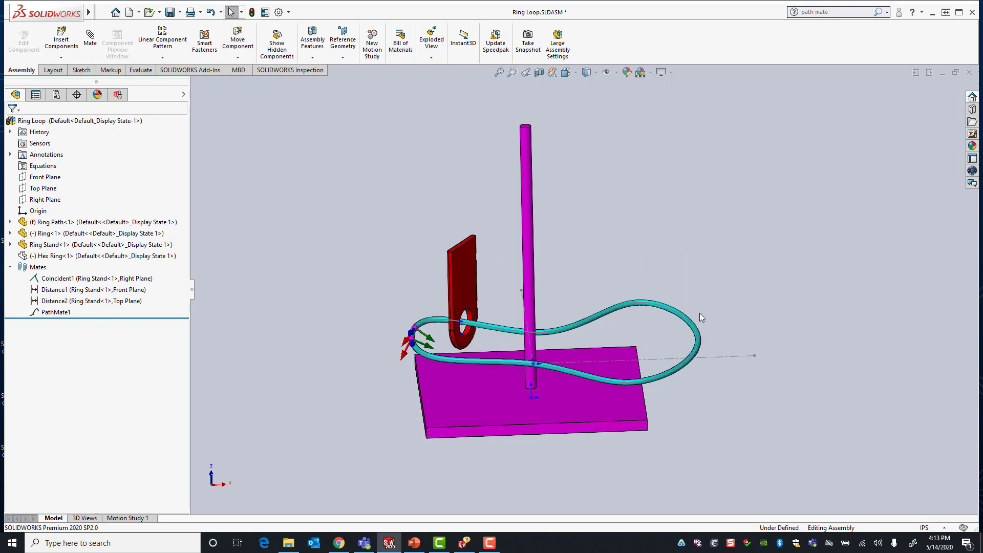